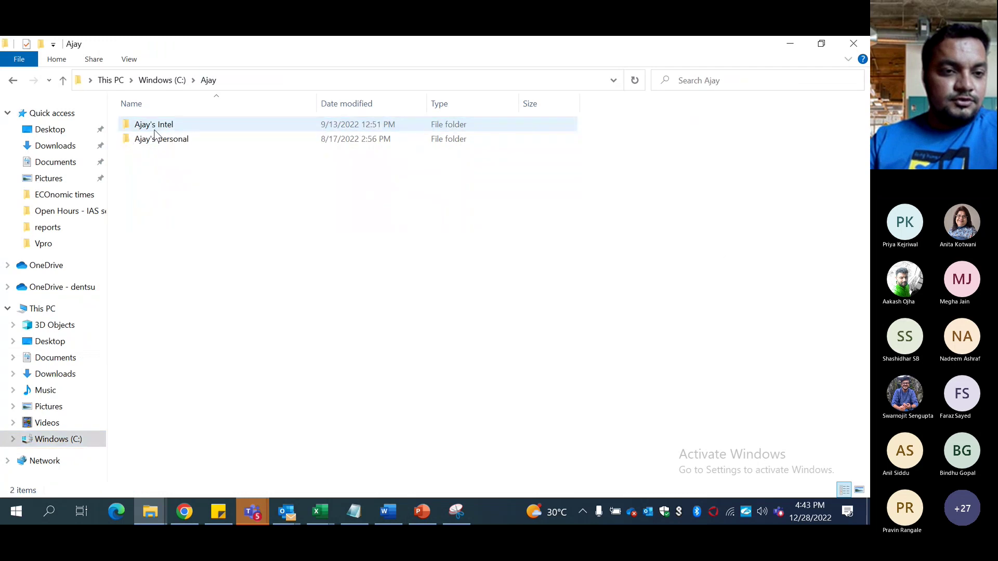
Open the gad_Tags_2022_q4 workbook from Intel Ops, 2022, B2C, Q4, 13th Gen, Tags.
double_click(154, 123)
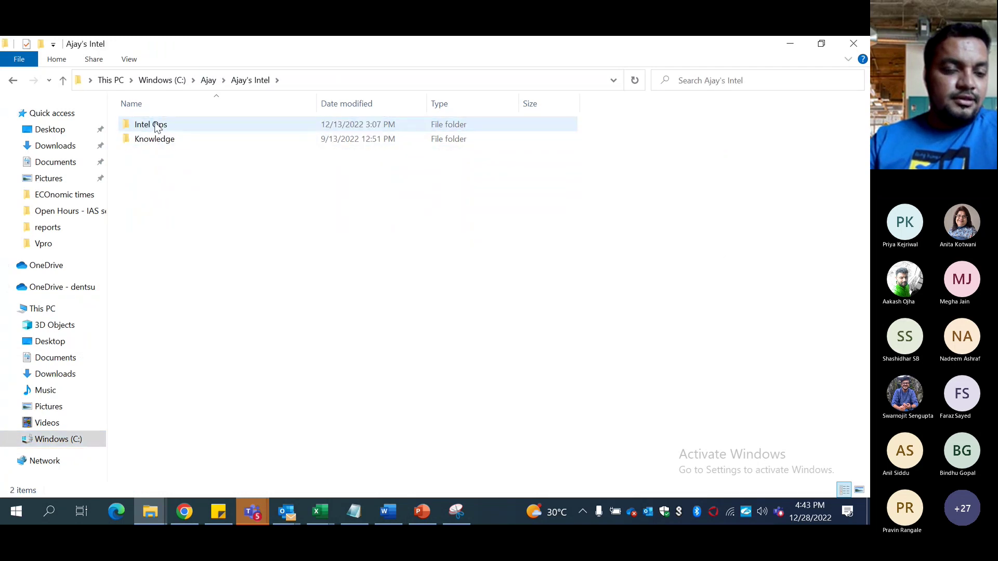
double_click(157, 125)
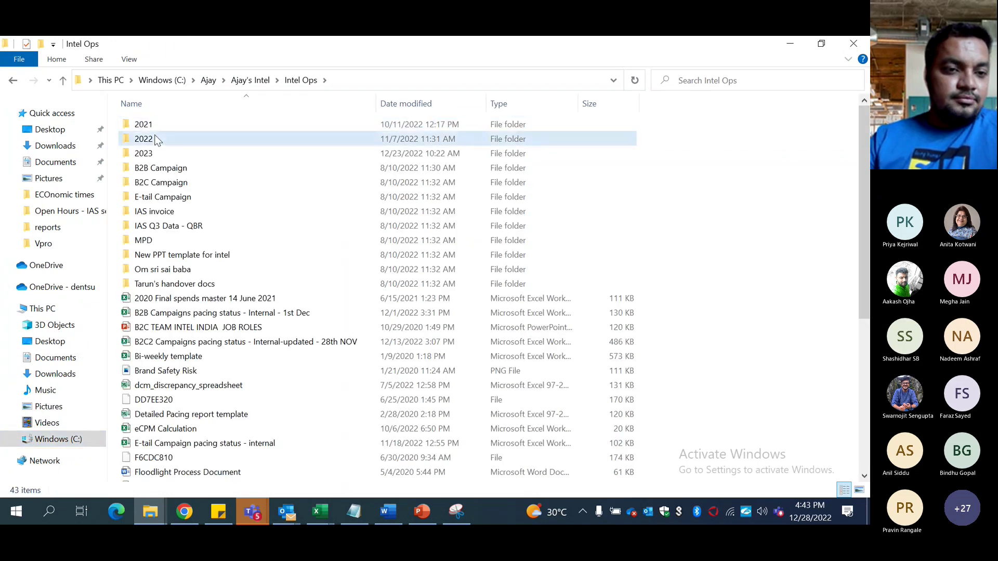
double_click(154, 140)
double_click(154, 139)
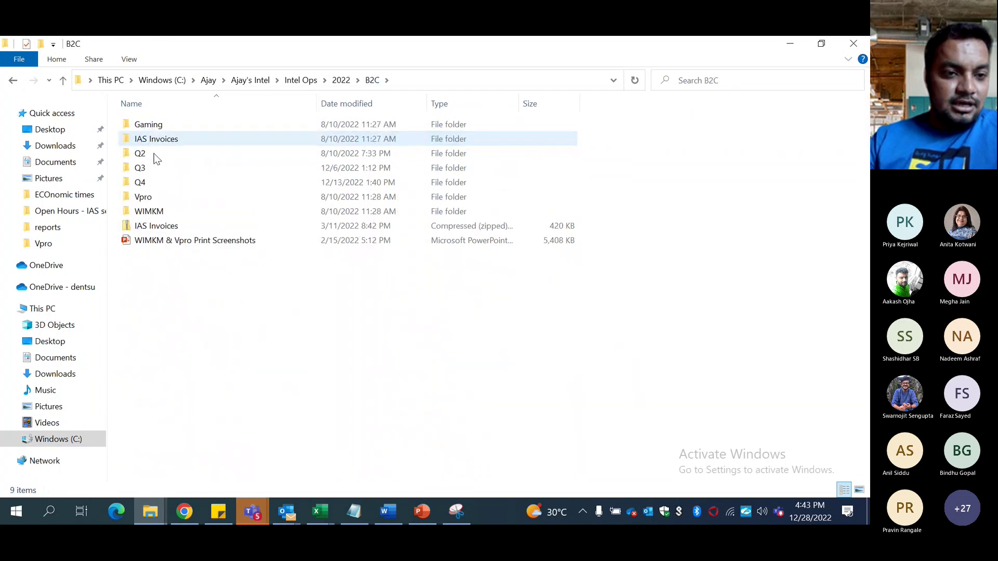
double_click(149, 181)
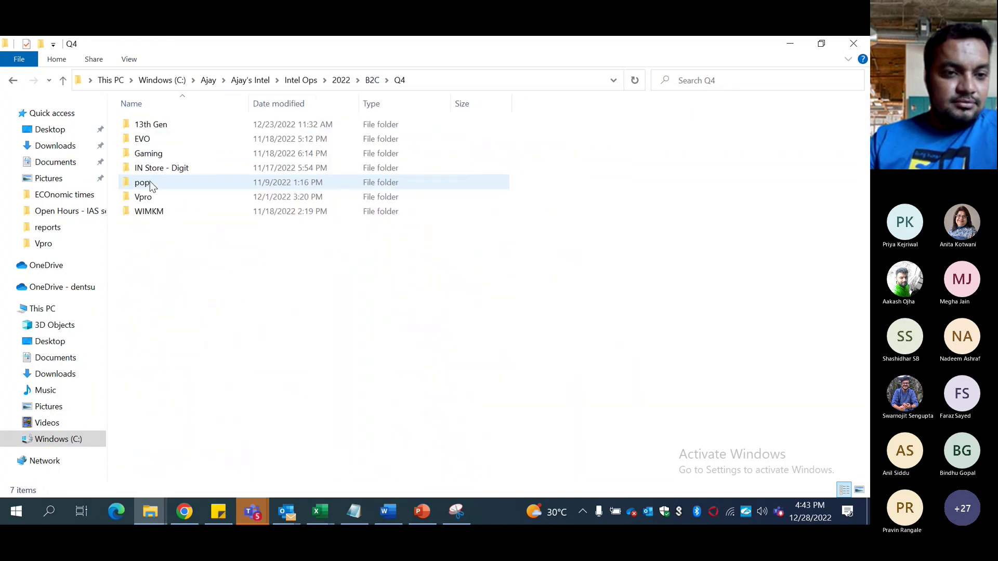
double_click(162, 129)
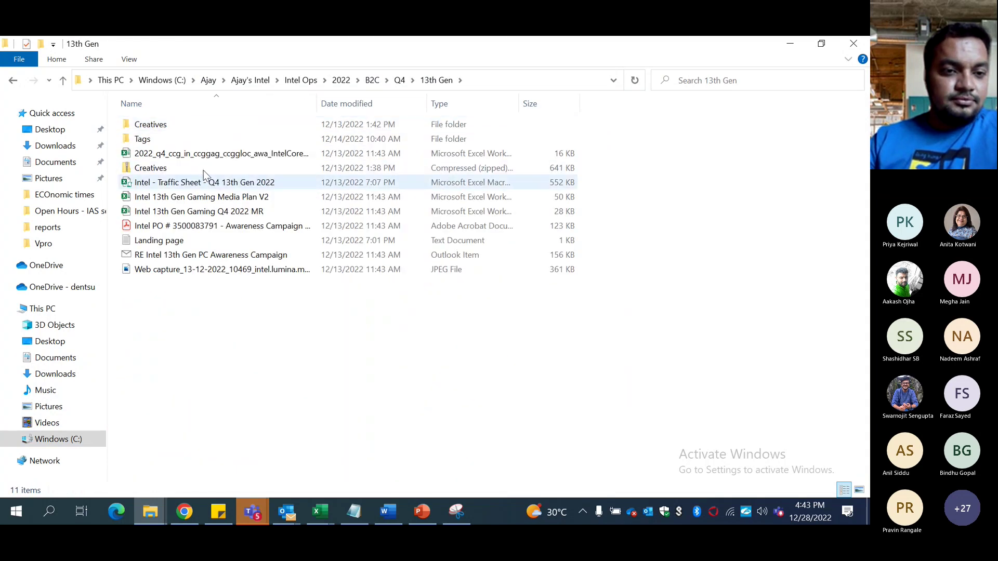
double_click(167, 139)
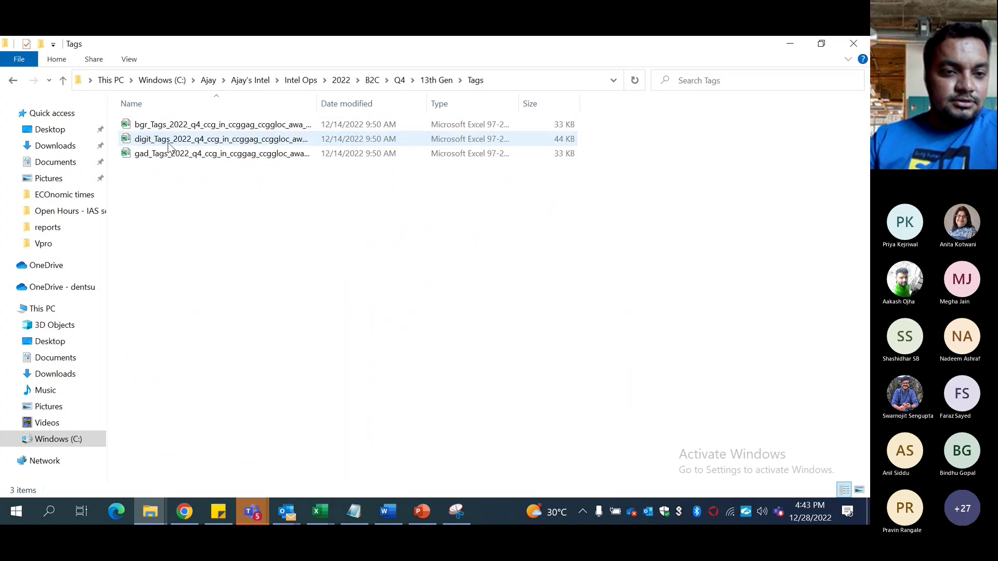
double_click(209, 154)
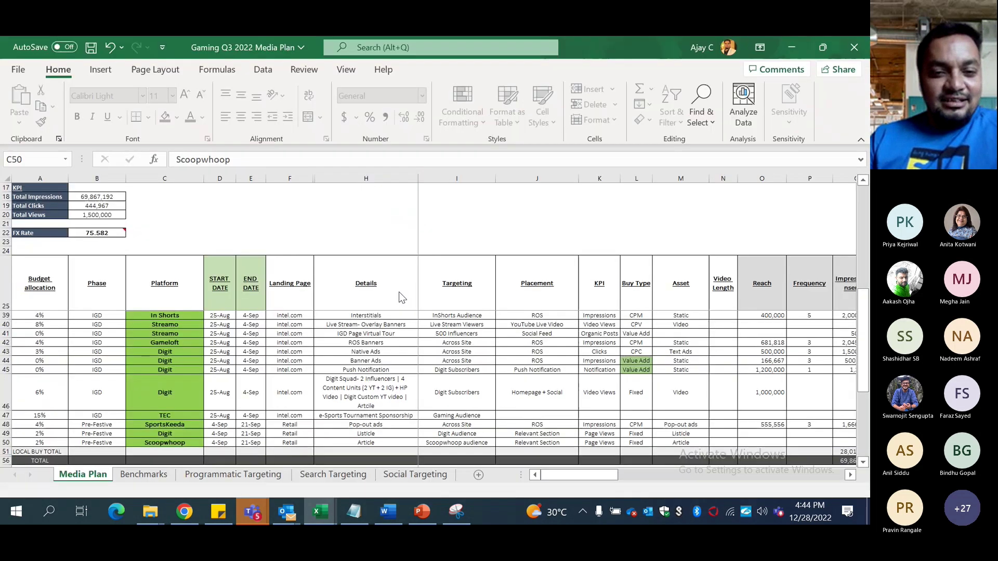
Show the full image impression tag of the first Gadgets 360 placement, cell R12, in an expanded formula bar.
scroll(477, 392, "down", 3)
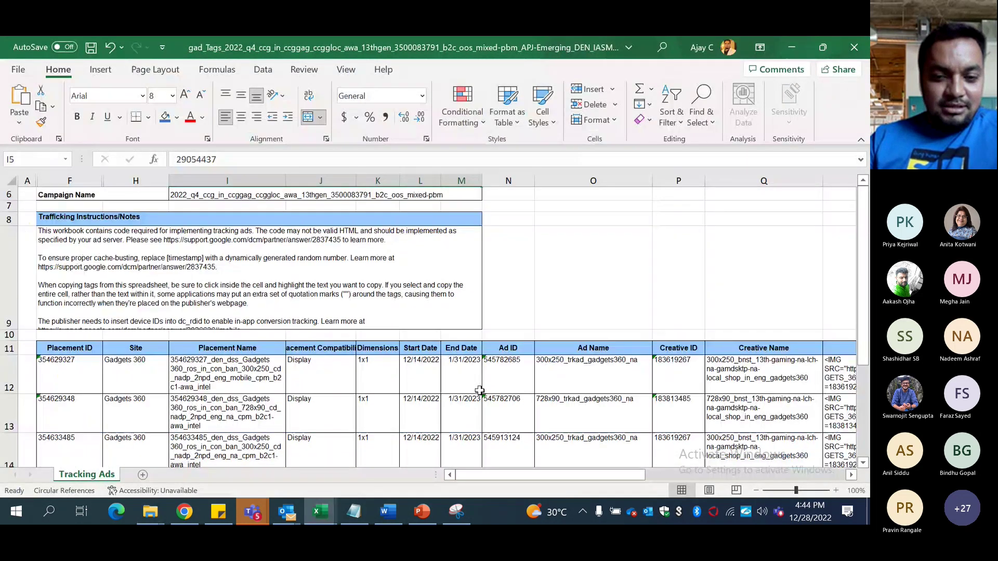
left_click(583, 349)
key("Right")
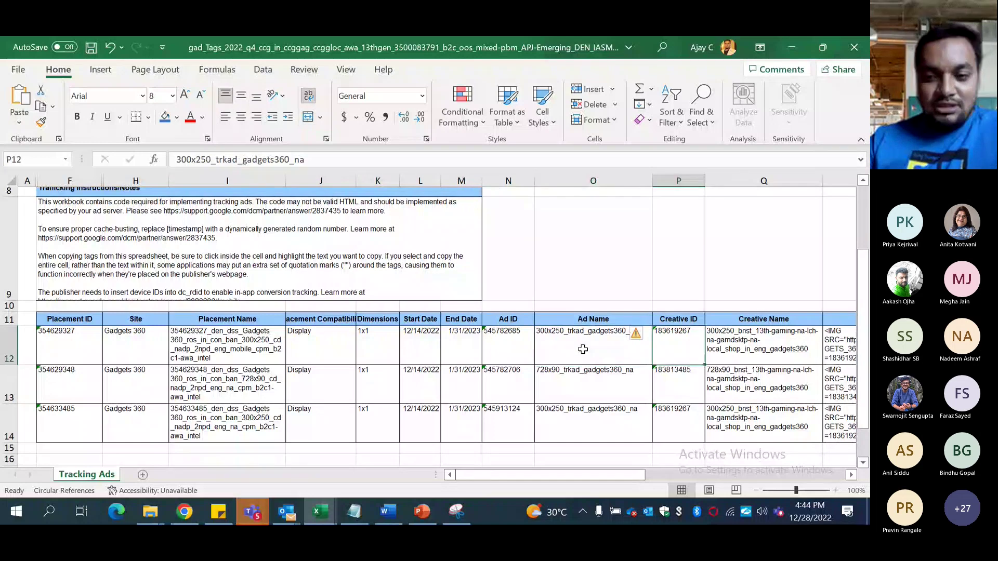
key("Right")
key("Right")
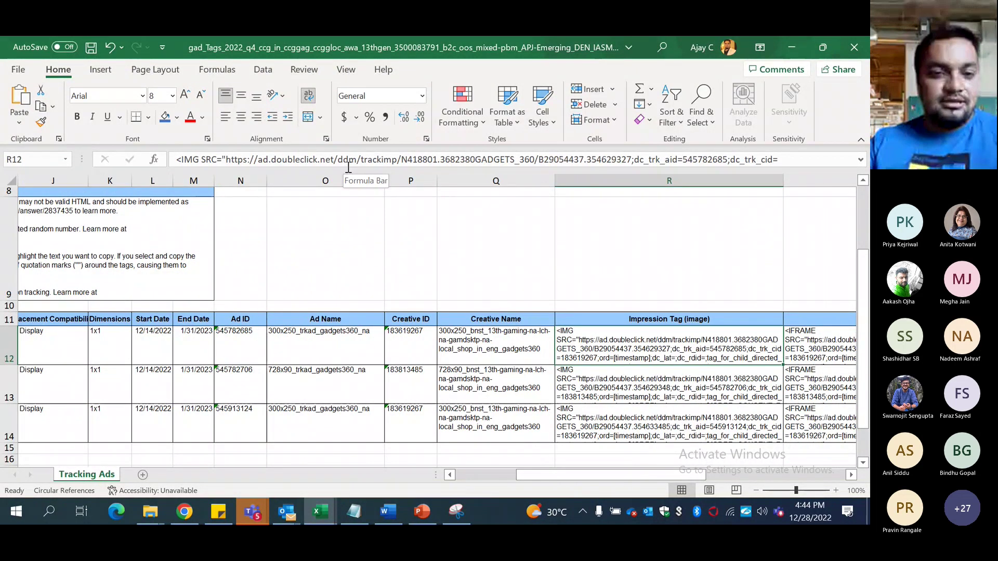
key("ctrl+shift+u")
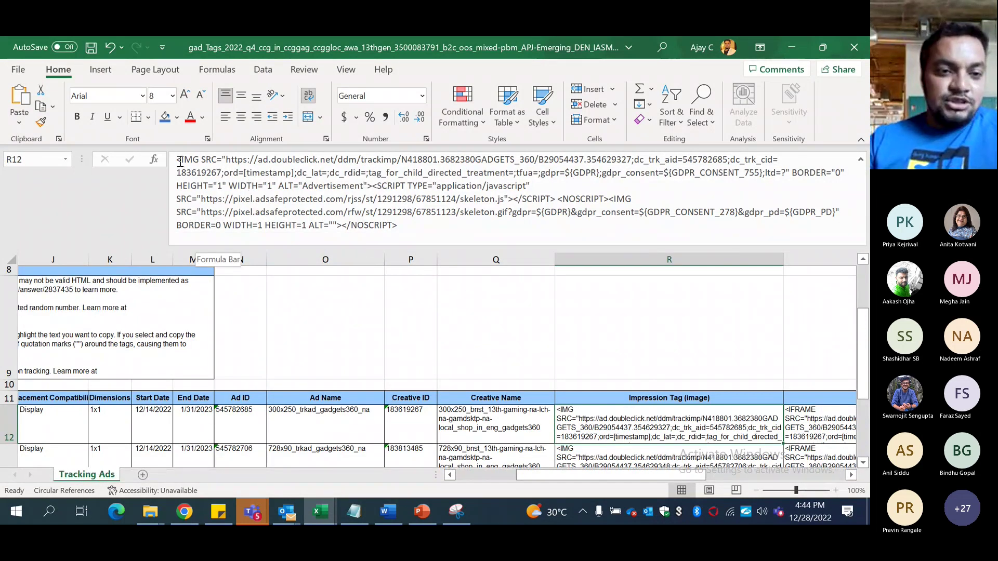
Highlight the ad.doubleclick.net tracking URL in the impression tag, from https through ltd=?
left_click(227, 160)
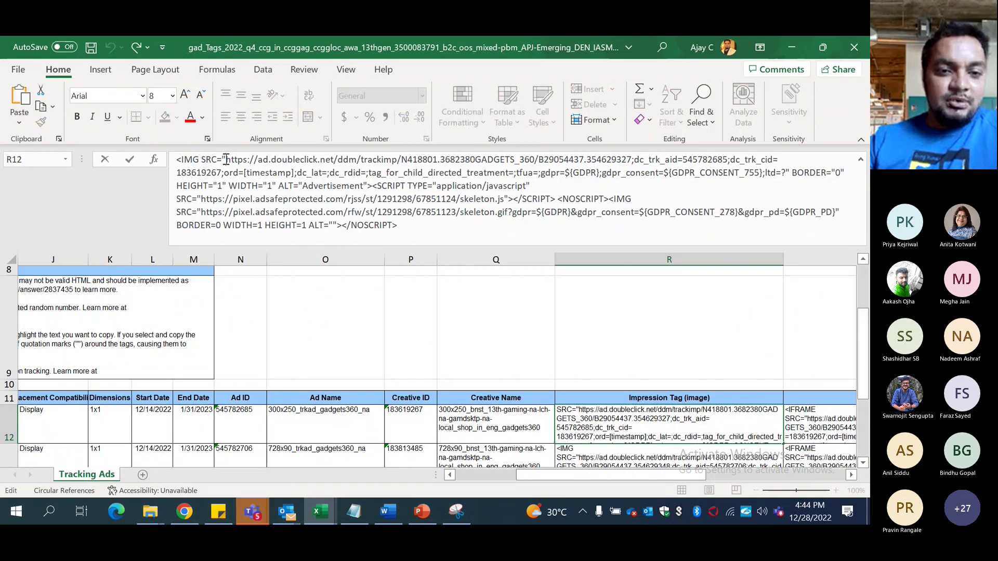
key("shift+Right")
key("shift+Right")
key("shift+Right")
key("shift+Right")
key("shift+Right")
key("shift+Right")
key("shift+Right")
key("shift+Right")
key("shift+Right")
key("shift+Right")
key("shift+Right")
key("shift+Right")
key("shift+Right")
key("shift+Right")
key("shift+Right")
key("shift+Right")
key("shift+Right")
key("shift+Right")
key("shift+Right")
key("shift+Right")
key("shift+Right")
key("shift+Right")
key("shift+Right")
key("shift+Right")
key("shift+Right")
key("shift+Right")
key("shift+Right")
key("shift+Right")
key("shift+Right")
key("shift+Right")
key("shift+Right")
key("shift+Right")
key("shift+Right")
key("shift+Right")
key("shift+Right")
key("shift+Right")
key("shift+Right")
key("shift+Right")
key("shift+Right")
key("shift+Right")
key("shift+Down")
key("shift+Down")
key("shift+Up")
key("shift+Right")
key("shift+Right")
key("shift+Right")
key("shift+Right")
key("shift+Right")
key("shift+Right")
key("shift+Right")
key("shift+Right")
key("shift+Right")
key("shift+Right")
key("shift+Right")
key("shift+Right")
key("shift+Right")
key("shift+Right")
key("shift+Right")
key("shift+Right")
key("shift+Right")
key("shift+Right")
key("shift+Right")
key("shift+Right")
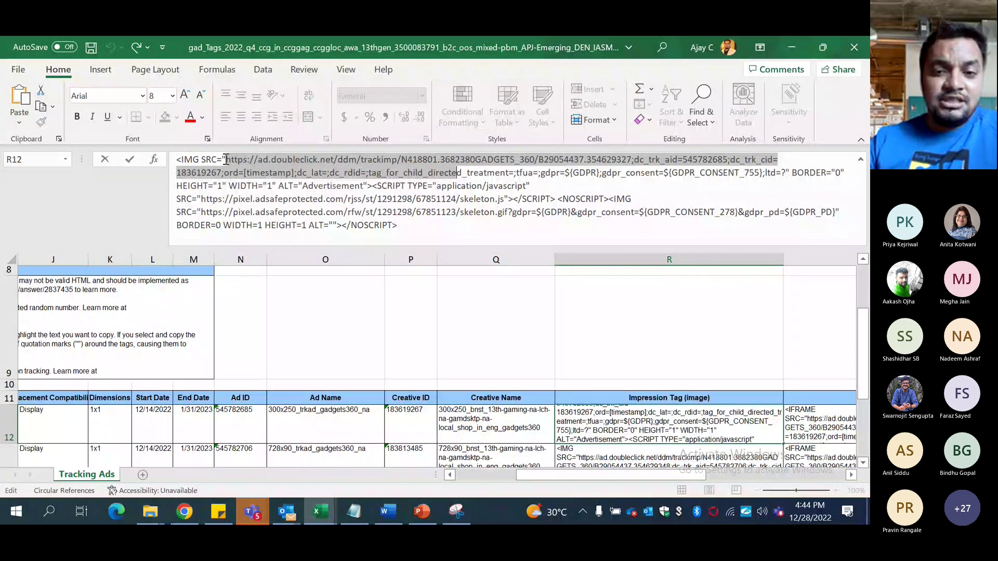
key("shift+Right")
key("shift+Right")
key("shift+Right")
key("shift+Right")
key("shift+Right")
key("shift+Right")
key("shift+Right")
key("shift+Right")
key("shift+Right")
key("shift+Right")
key("shift+Right")
key("shift+Right")
key("shift+Right")
key("shift+Right")
key("shift+Right")
key("shift+Right")
key("shift+Right")
key("shift+Right")
key("shift+Right")
key("shift+Right")
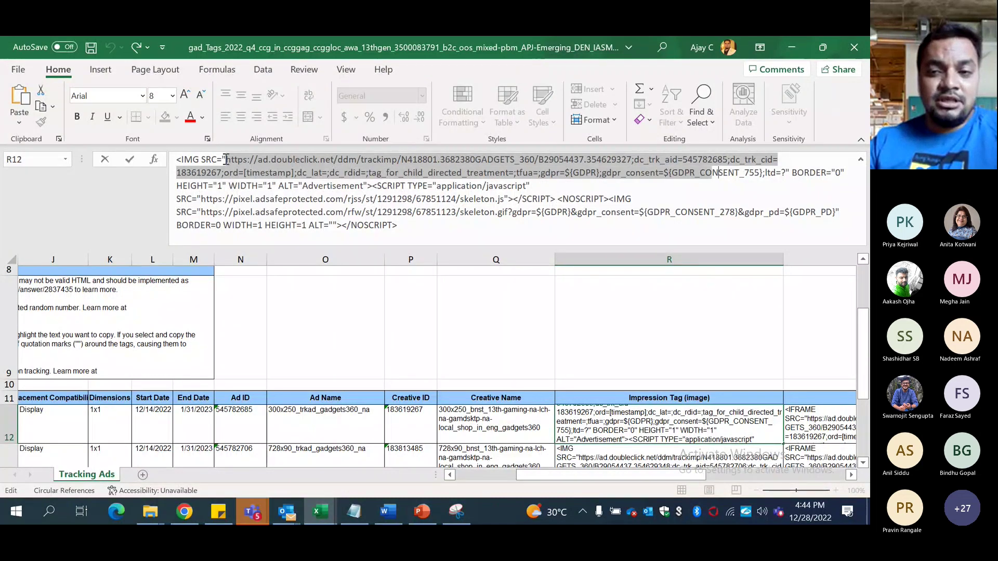
key("shift+Right")
key("shift+Right")
key("shift+Right")
key("shift+Right")
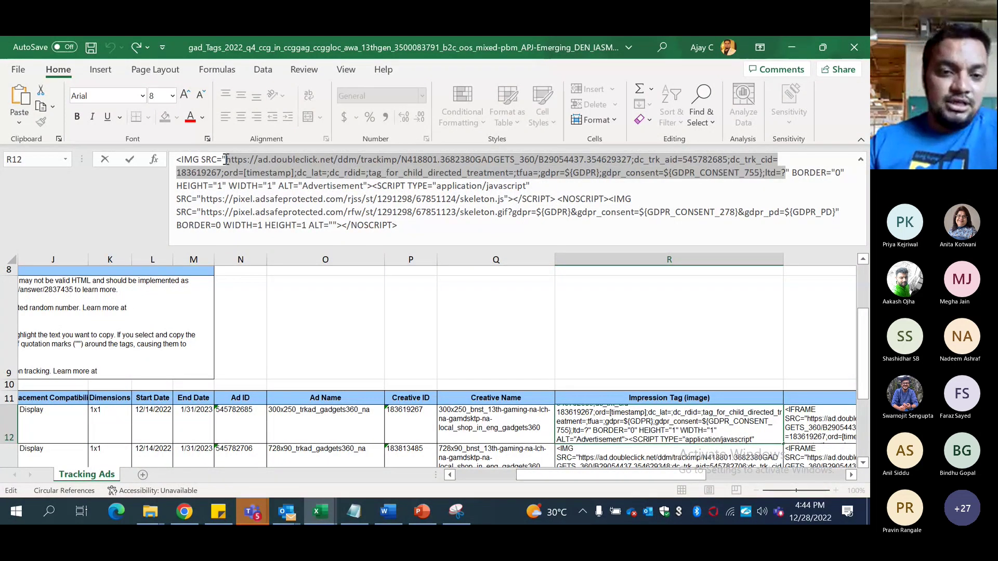
Highlight the pixel.adsafeprotected.com URL ending in skeleton.js inside the tag's script section.
left_click(201, 199)
key("shift+Down")
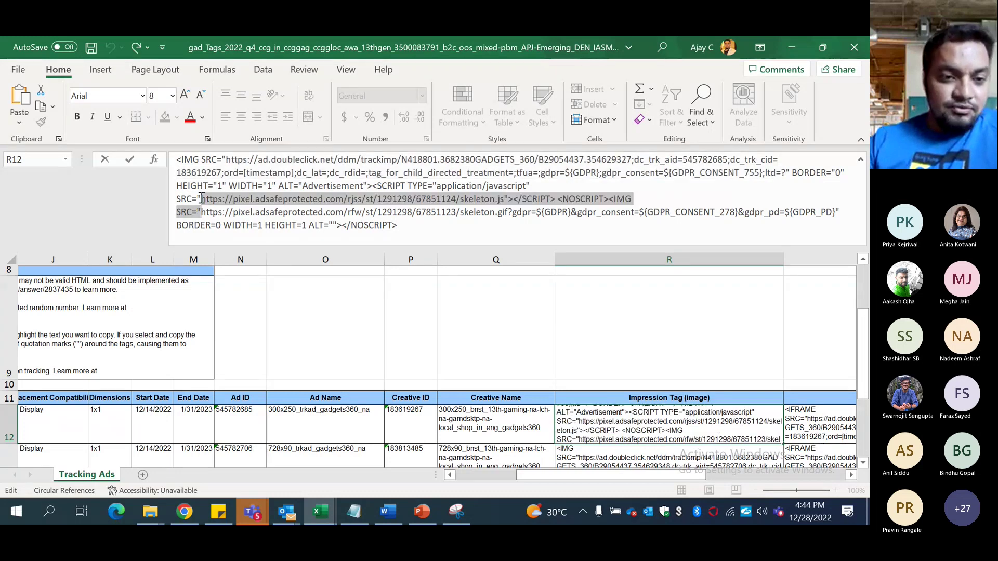
left_click(203, 199)
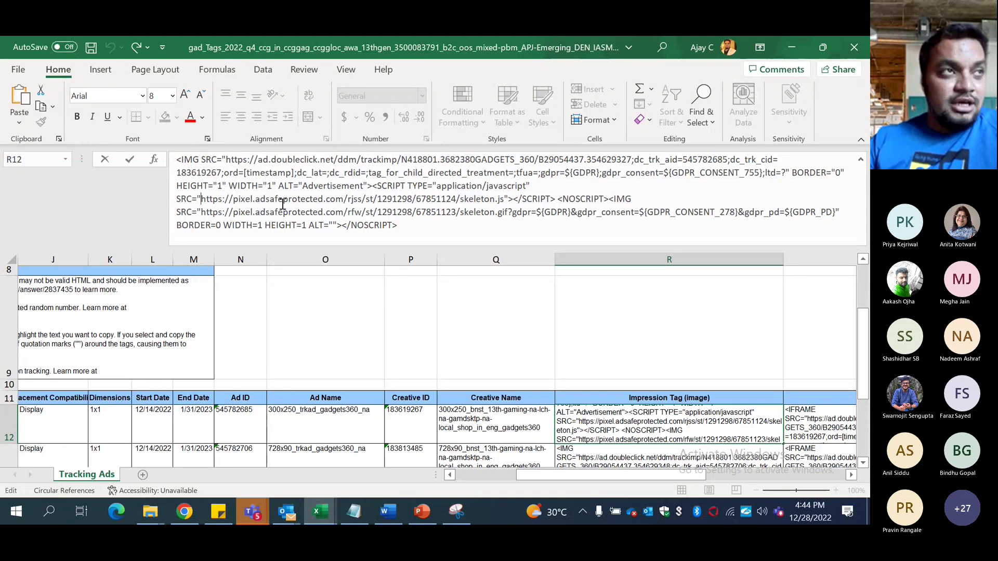
key("shift+Right")
key("shift+Right")
key("shift+Right")
key("shift+Right")
key("shift+Right")
key("shift+Right")
key("shift+Right")
key("shift+Right")
key("shift+Right")
key("shift+Right")
key("shift+Right")
key("shift+Right")
key("shift+Right")
key("shift+Right")
key("shift+Right")
key("shift+Right")
key("shift+Right")
key("shift+Right")
key("shift+Right")
key("shift+Right")
key("shift+Right")
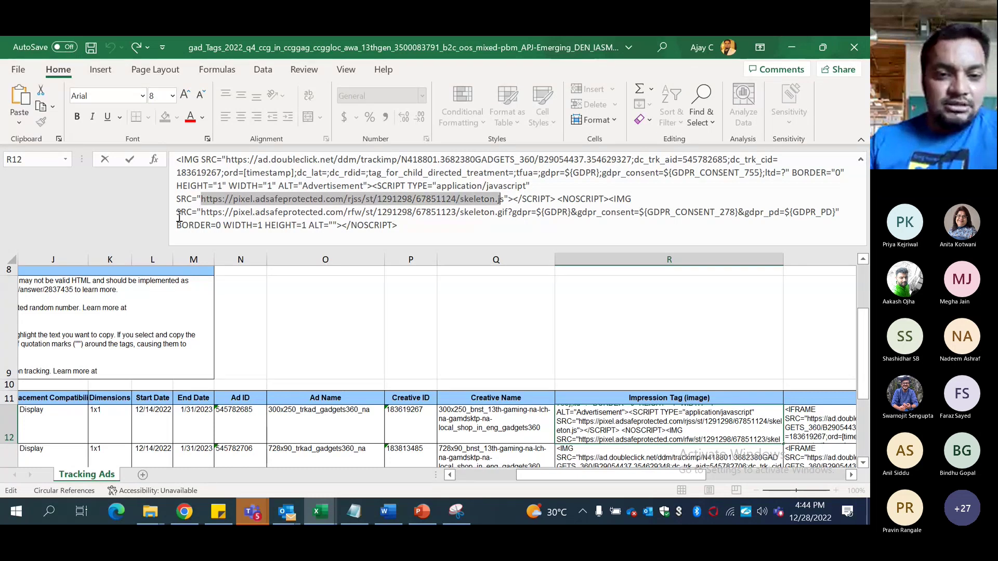
Highlight the skeleton.gif pixel URL in the tag's NOSCRIPT section and leave the cell without changes.
left_click(204, 213)
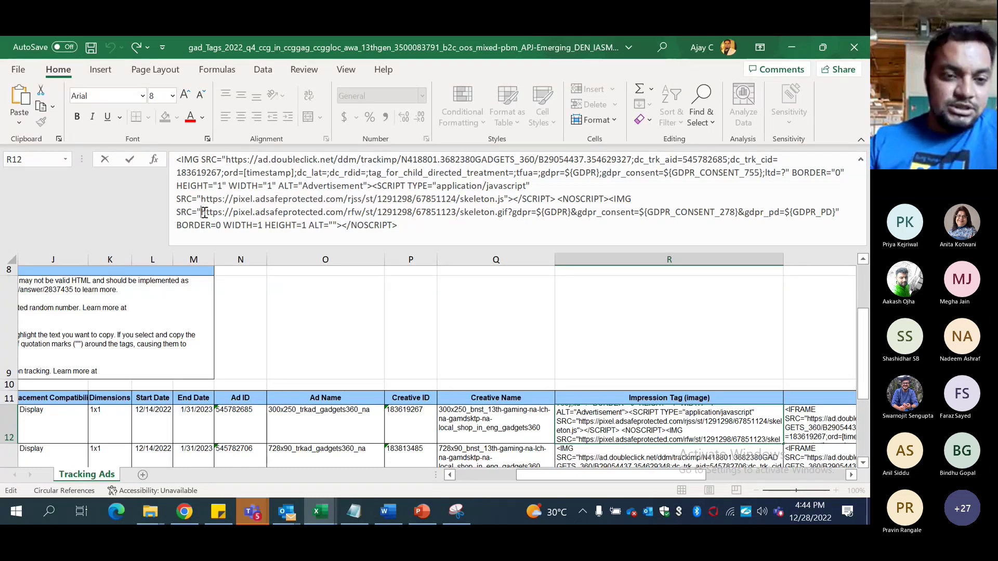
key("shift+Down")
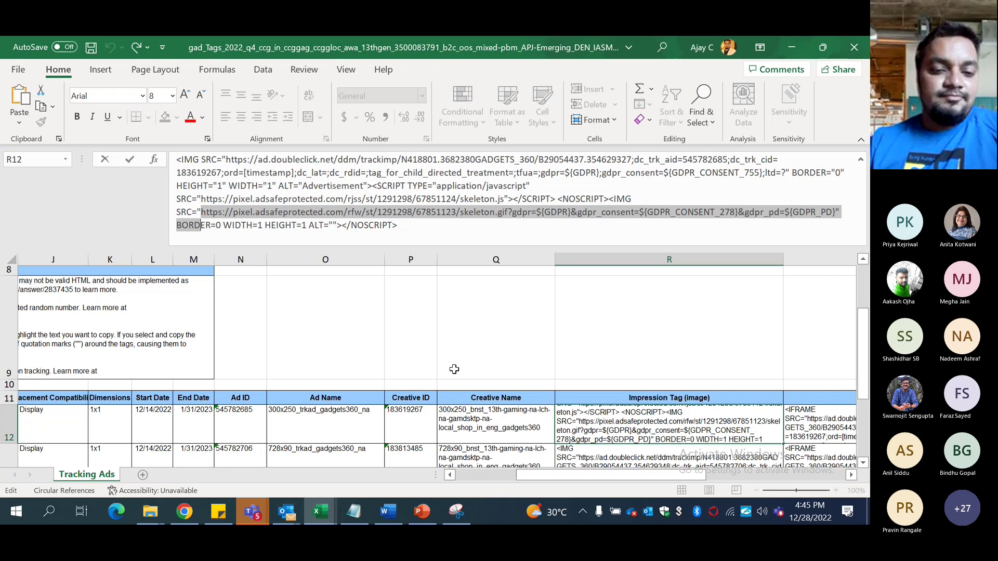
left_click(454, 369)
Return to the first Gadgets 360 placement's image impression tag in cell R12.
key("Down")
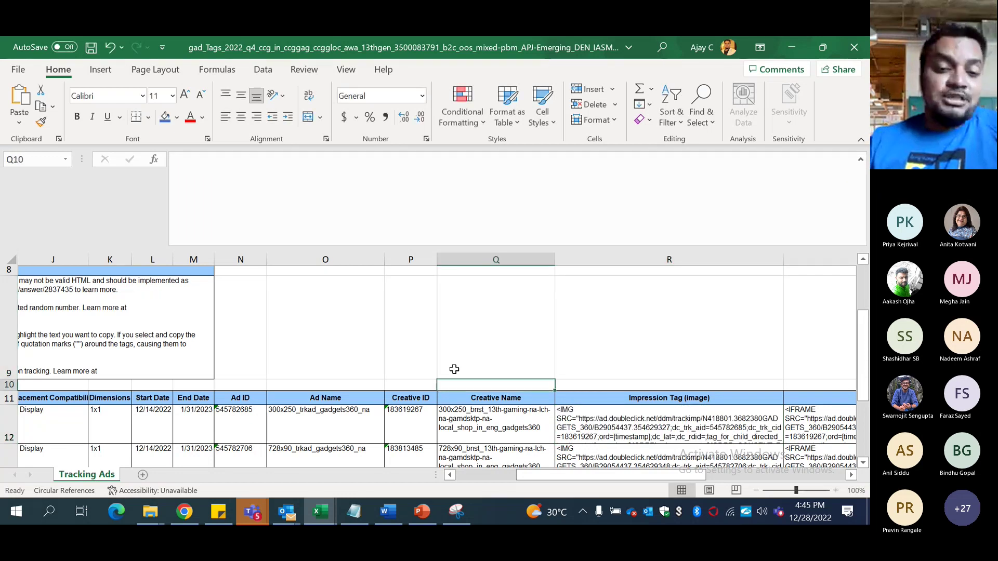
key("Down")
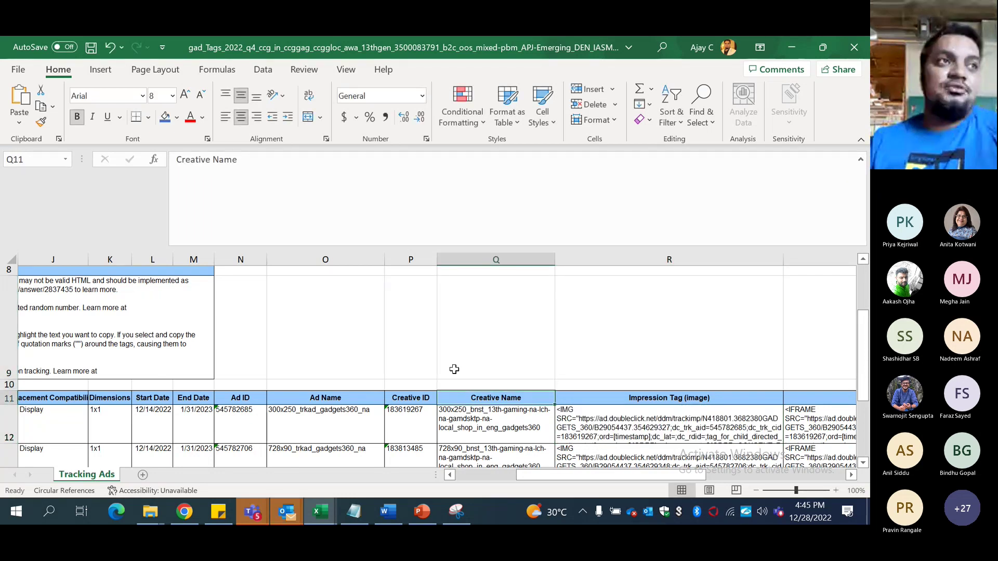
key("Down")
key("Right")
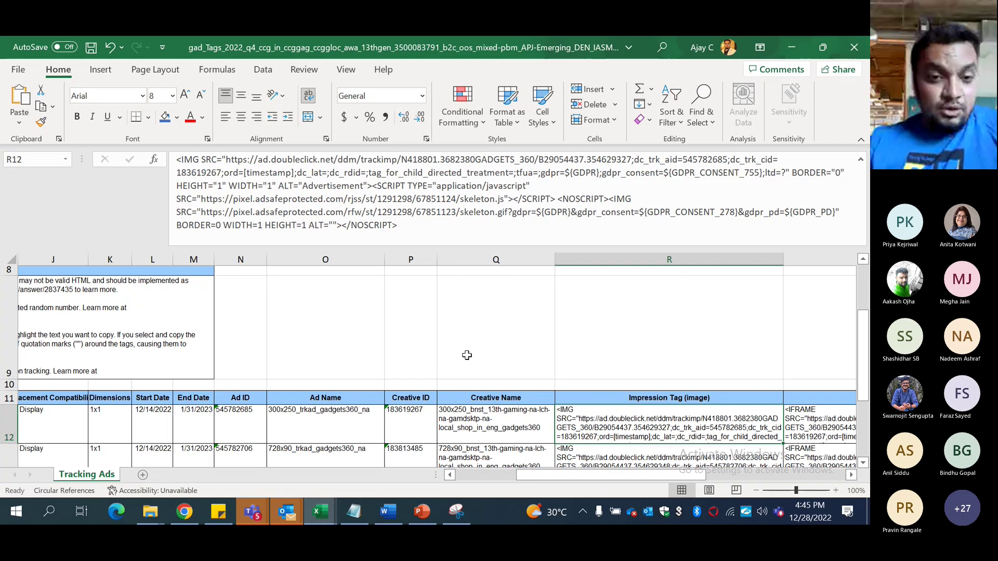
Highlight the impression tag's text from the closing NOSCRIPT back to the word Advertisement.
left_click(403, 223)
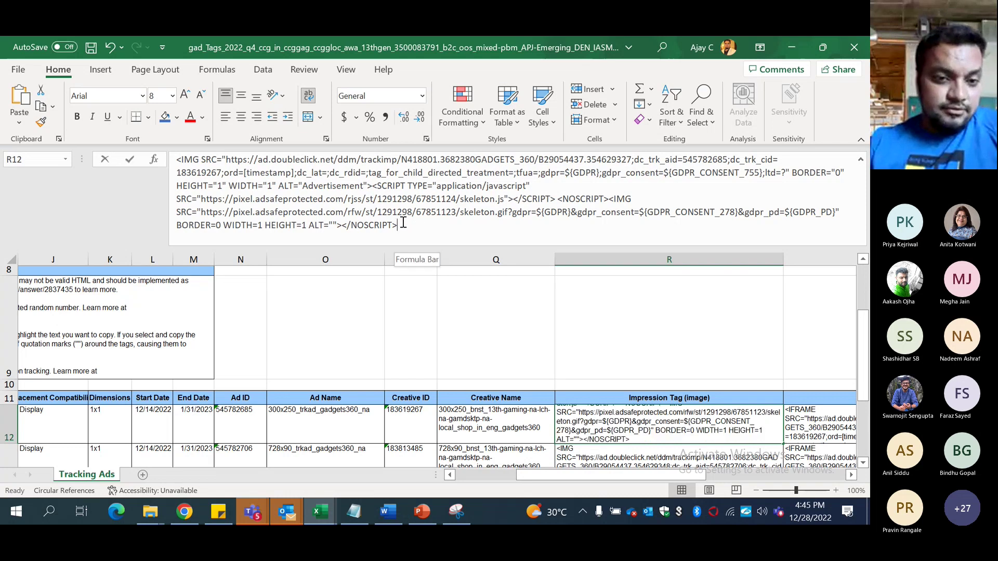
key("shift+Up")
key("ctrl+shift+Left")
key("ctrl+shift+Left")
key("ctrl+shift+Left")
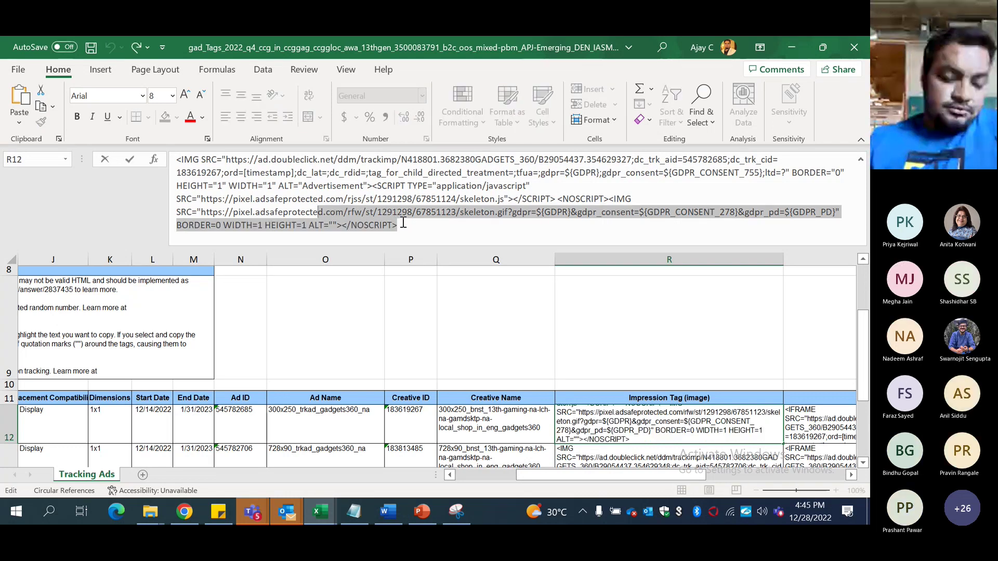
key("shift+Up")
key("shift+Up")
key("shift+Right")
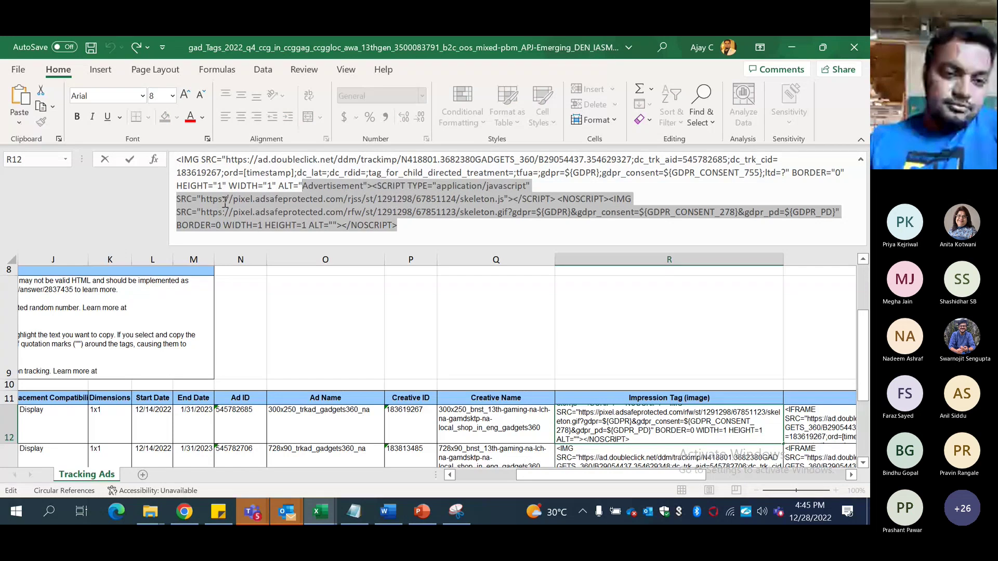
Highlight only the pixel.adsafeprotected.com script URL, from https through skeleton.js, in the R12 impression tag.
left_click(204, 201)
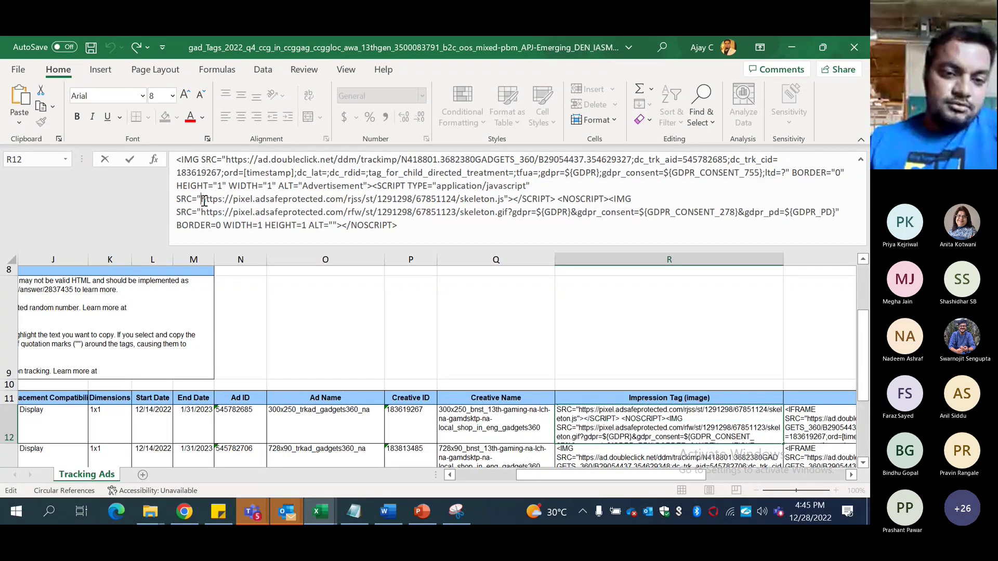
key("shift+Right")
key("shift+Right")
key("shift+Right")
key("shift+Right")
key("shift+Right")
key("shift+Right")
key("shift+Right")
key("shift+Right")
key("shift+Right")
key("shift+Right")
key("shift+Right")
key("shift+Right")
key("shift+Right")
key("shift+Right")
key("shift+Right")
key("shift+Right")
key("shift+Right")
key("shift+Right")
key("shift+Right")
key("shift+Right")
key("shift+Right")
key("shift+Right")
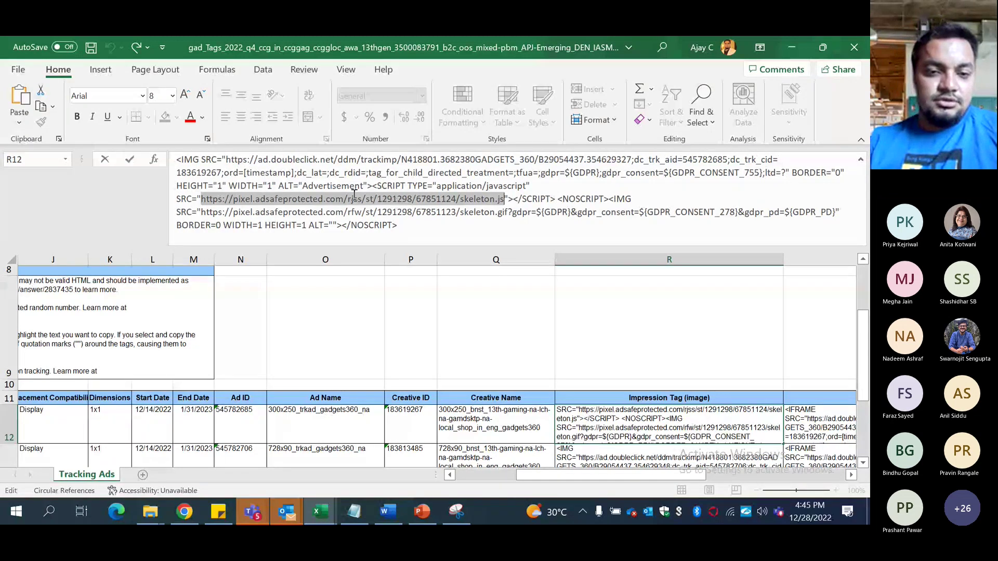
Highlight the skeleton.gif URL in the NOSCRIPT section, extending the selection through the WIDTH= attribute.
left_click(203, 216)
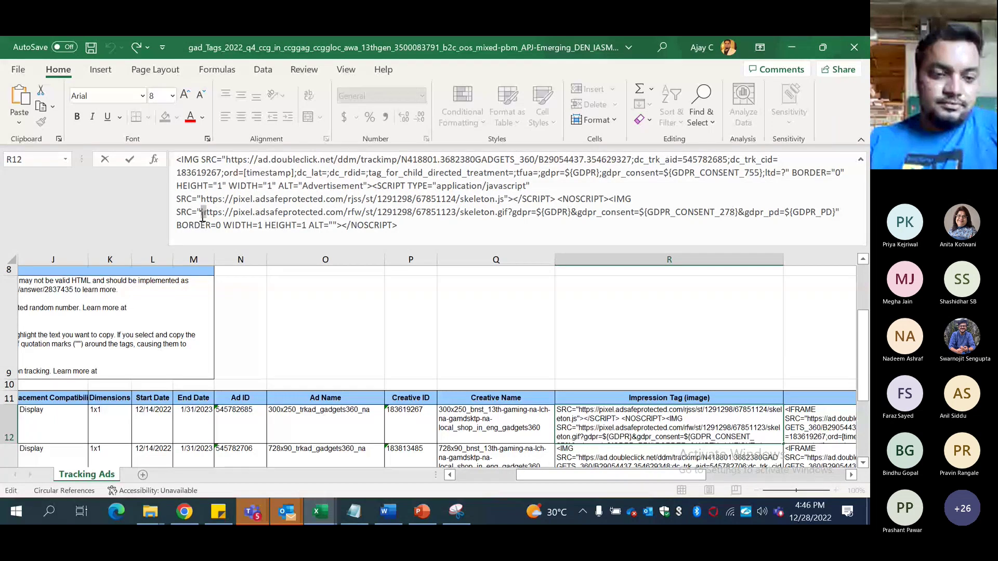
key("shift+Down")
key("shift+Right")
key("shift+Right")
key("shift+Right")
key("shift+Right")
key("shift+Right")
key("shift+Right")
key("shift+Right")
key("shift+Right")
key("shift+Right")
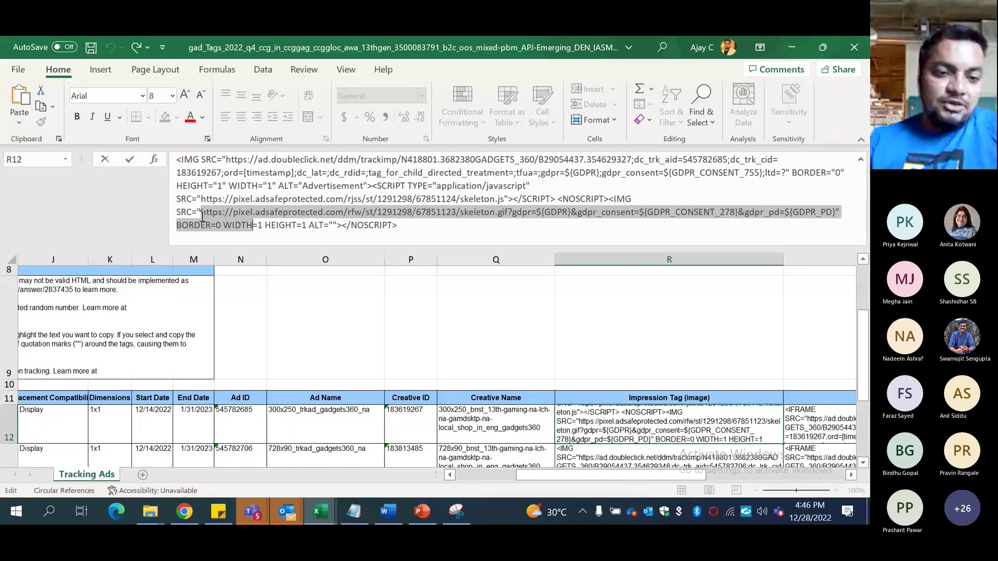
key("shift+Right")
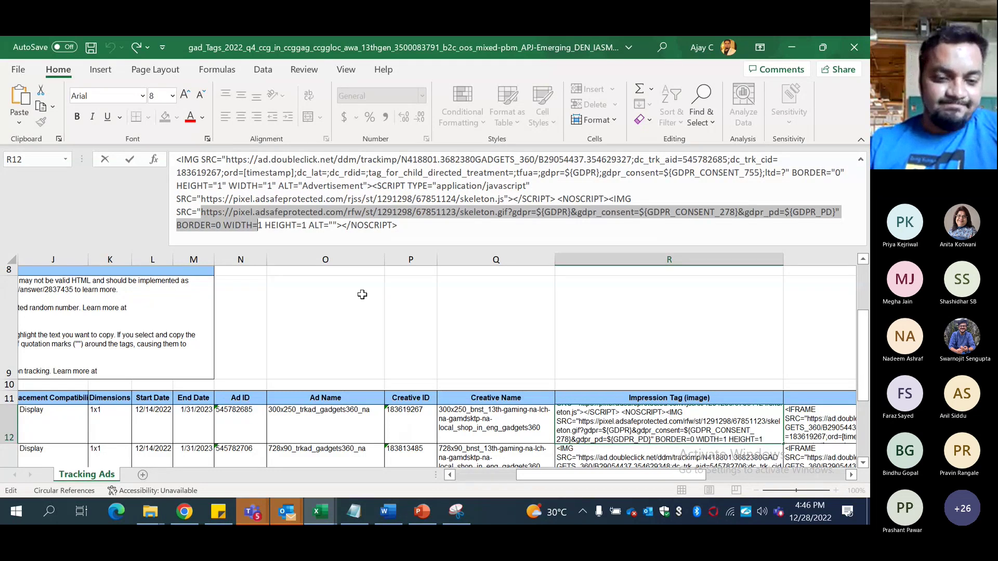
Switch to the IAS - Brand safe presentation in PowerPoint and show slide 12 on the most common forms of ad fraud.
mouse_move(422, 512)
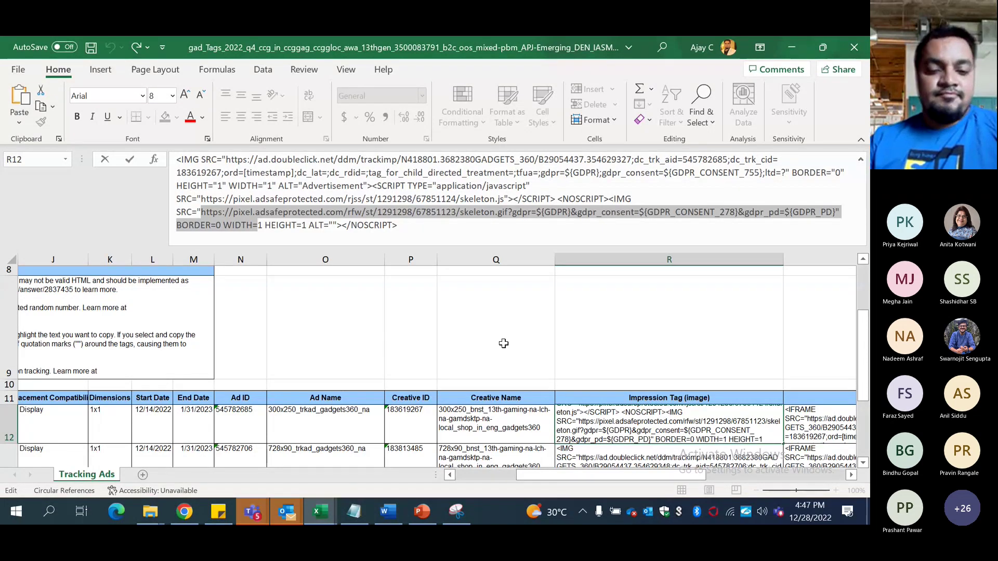
mouse_move(423, 513)
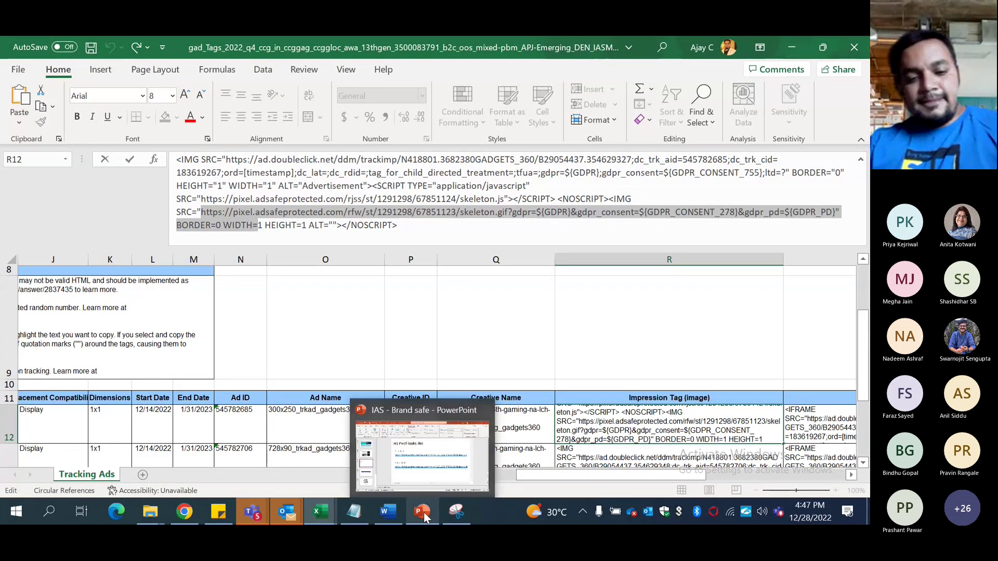
left_click(422, 466)
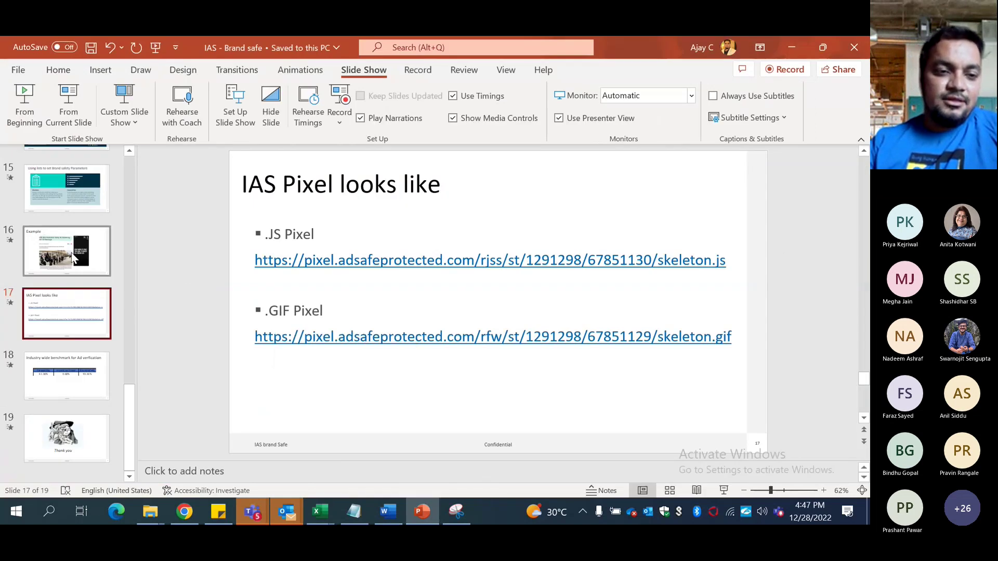
scroll(71, 256, "up", 1)
scroll(71, 255, "up", 5)
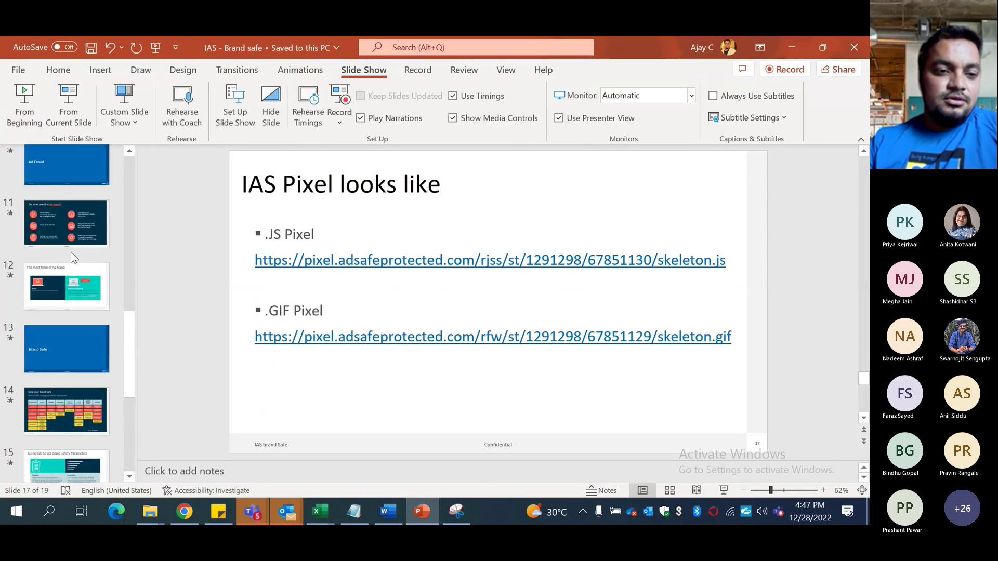
left_click(78, 304)
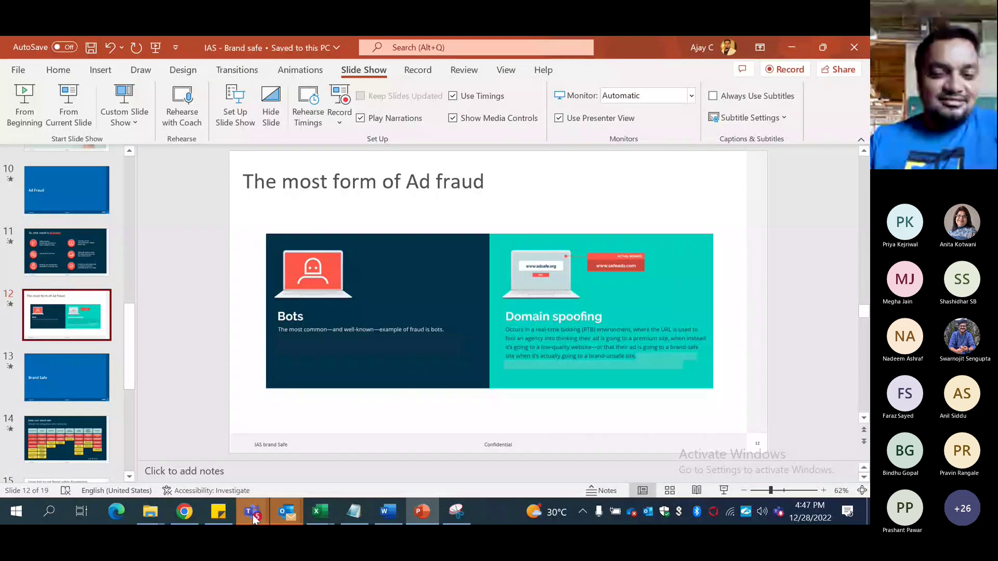
Switch to the Teams meeting window and view the participants.
mouse_move(253, 517)
left_click(310, 456)
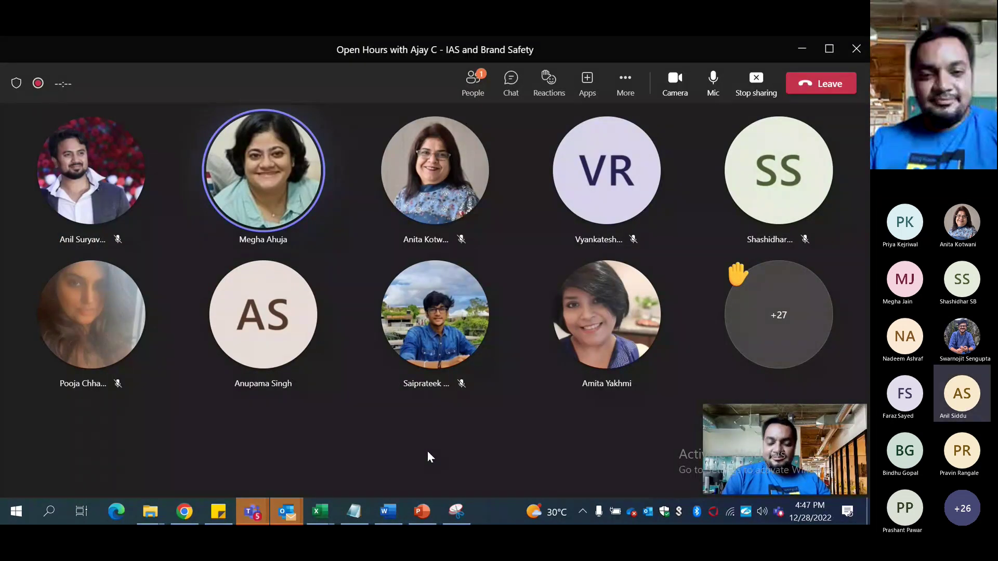
key("alt+Tab")
key("alt+Tab")
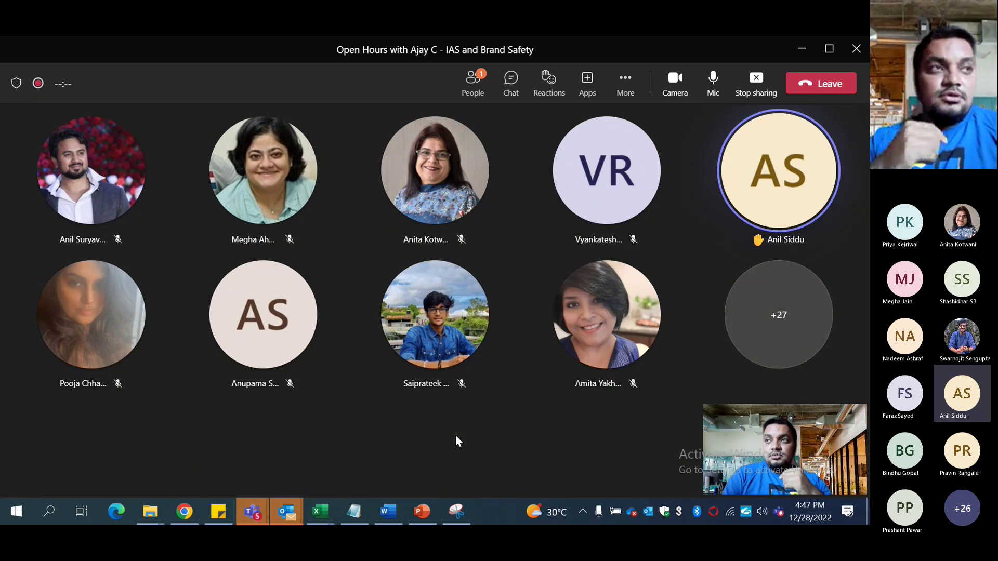
Switch to Chrome and open the Campaign Setup page in IAS Signal.
left_click(184, 512)
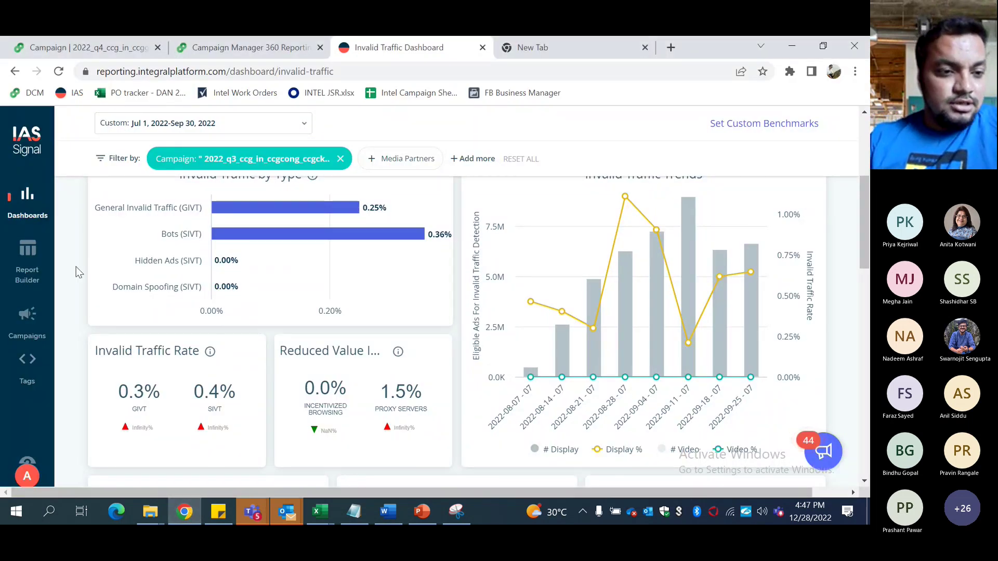
mouse_move(28, 320)
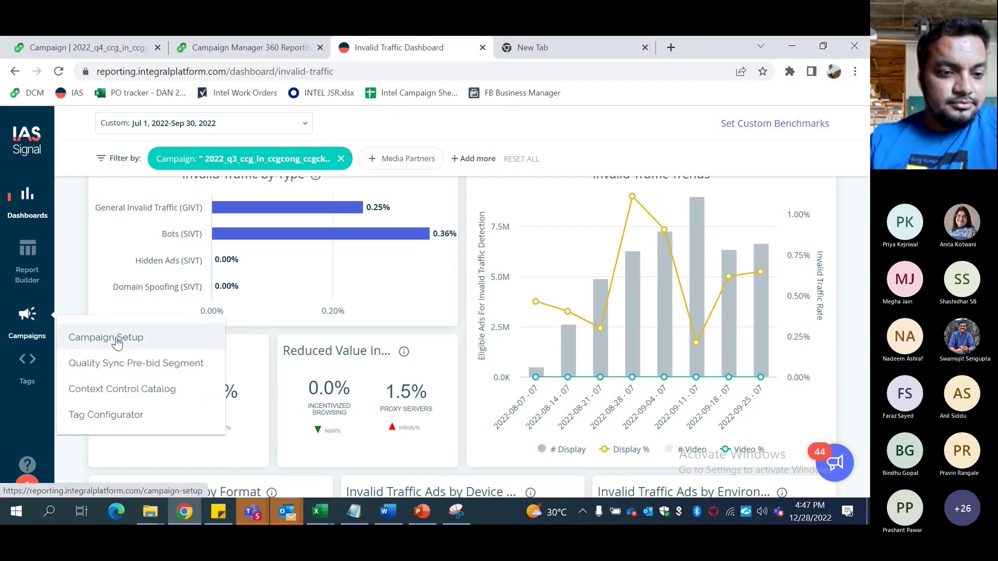
left_click(117, 343)
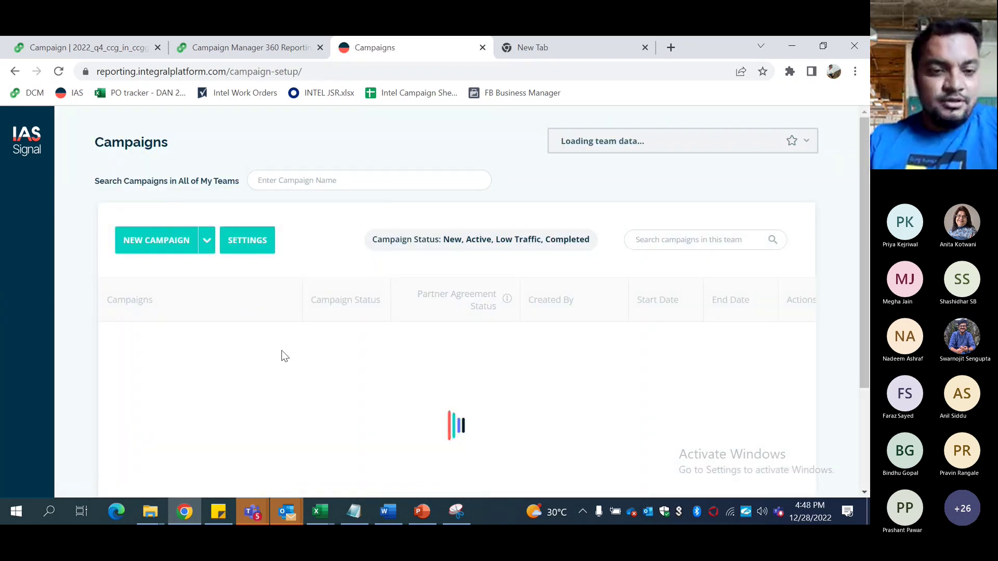
Start a new campaign under Intel India-Dentsu Aegis Network Communications India Pvt. Ltd.
scroll(283, 355, "down", 2)
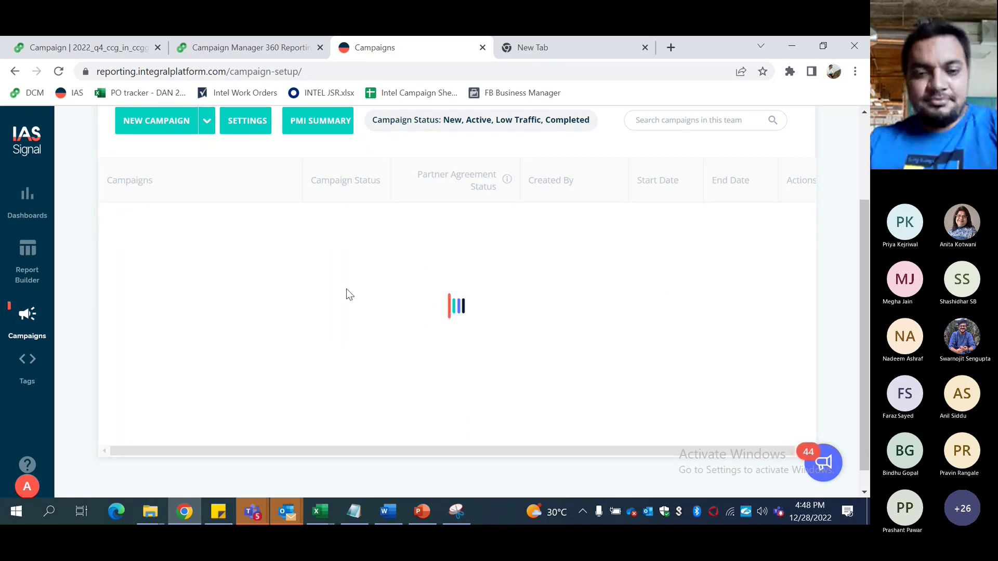
scroll(346, 294, "up", 3)
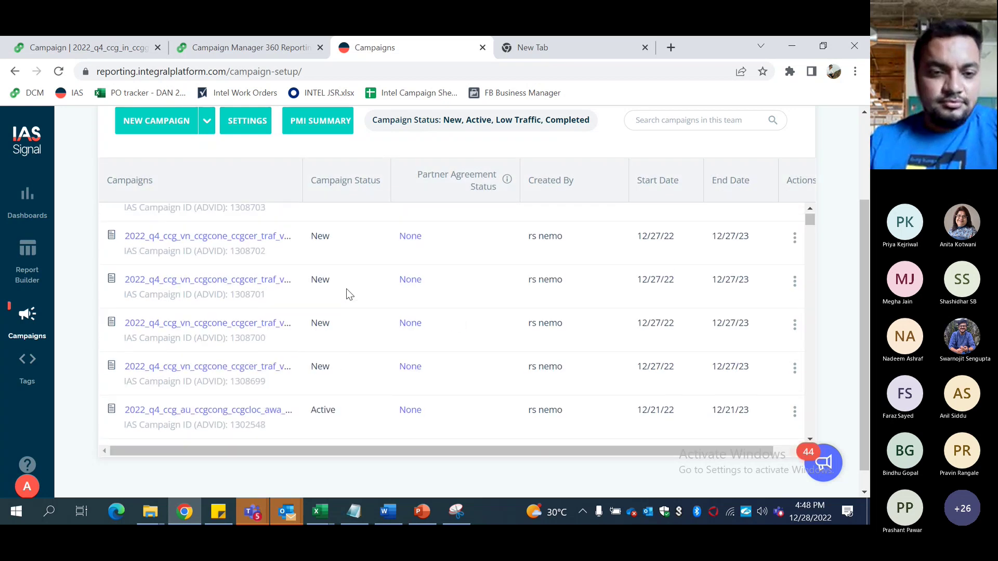
left_click(207, 238)
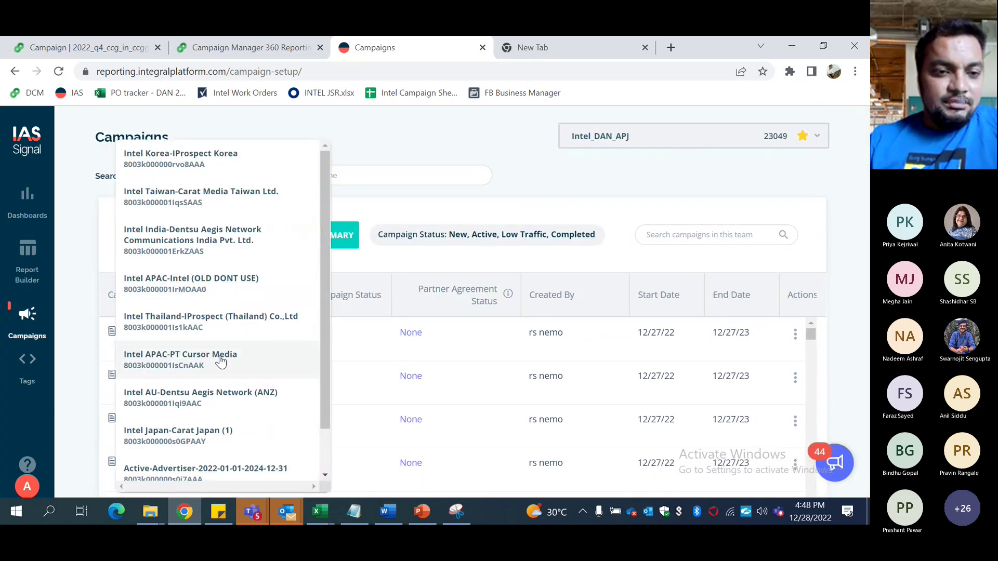
left_click(192, 234)
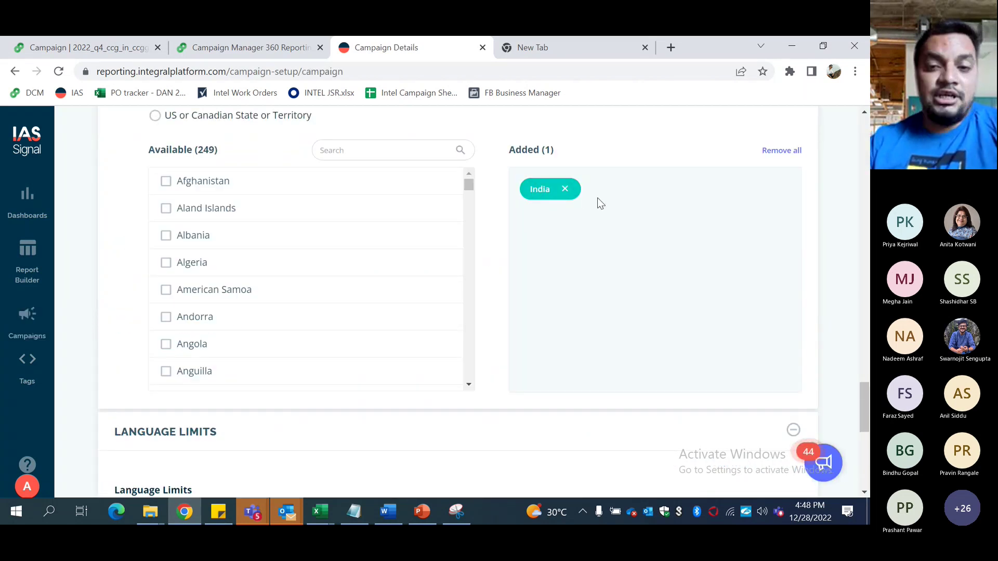
Examine the new campaign form's campaign info, media partners, brand safety risk categories and geographical limits.
scroll(87, 240, "up", 8)
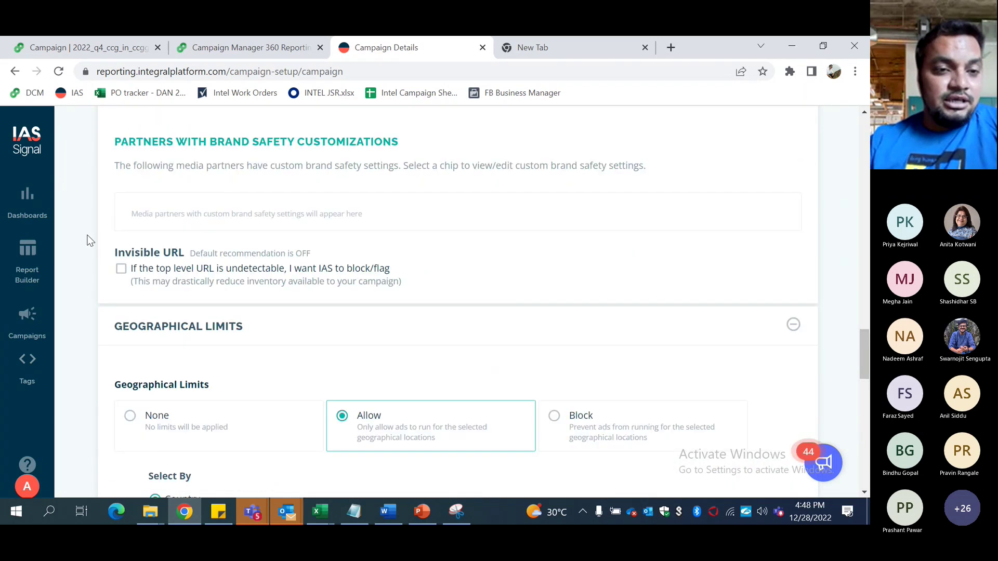
scroll(87, 240, "up", 10)
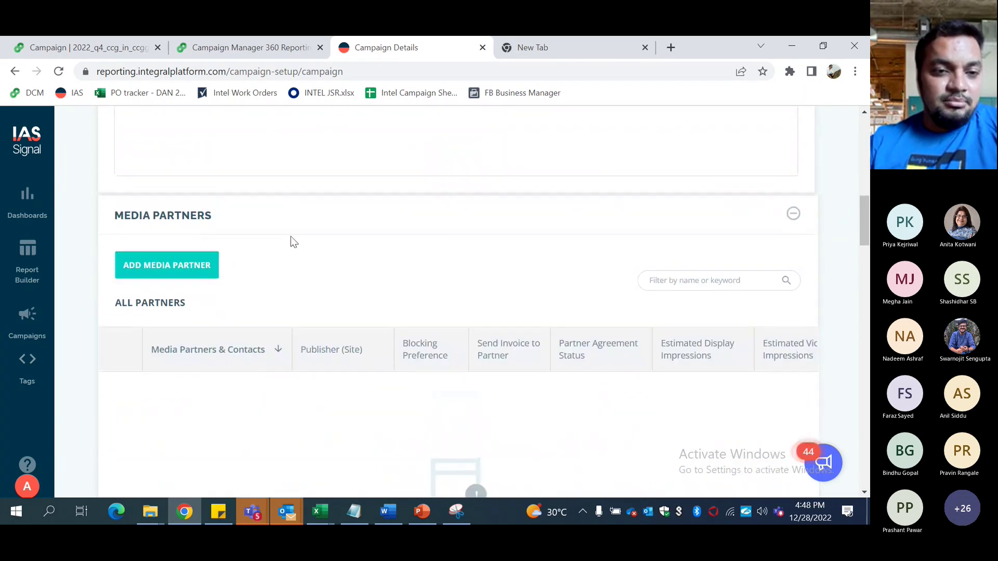
scroll(291, 242, "up", 6)
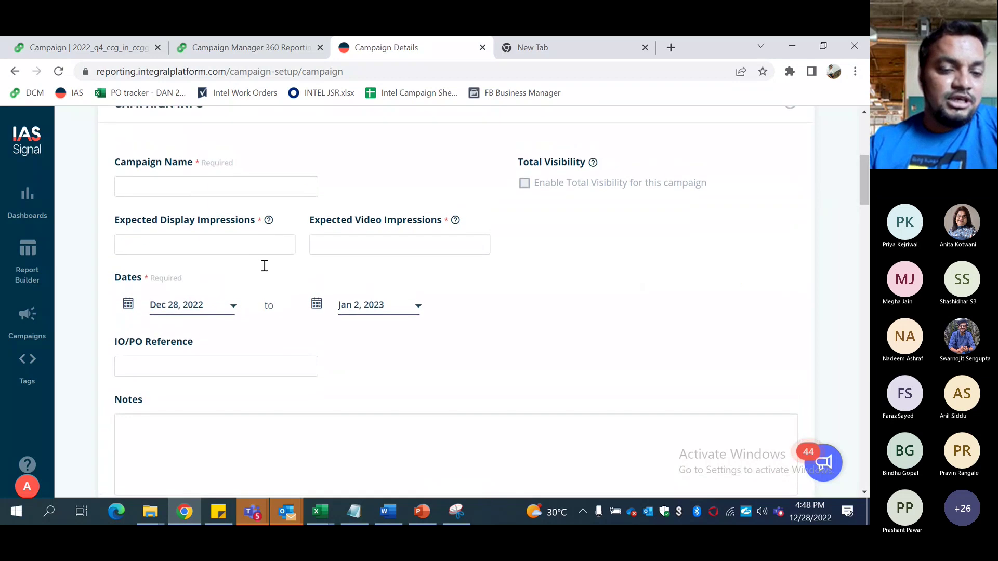
scroll(319, 372, "down", 15)
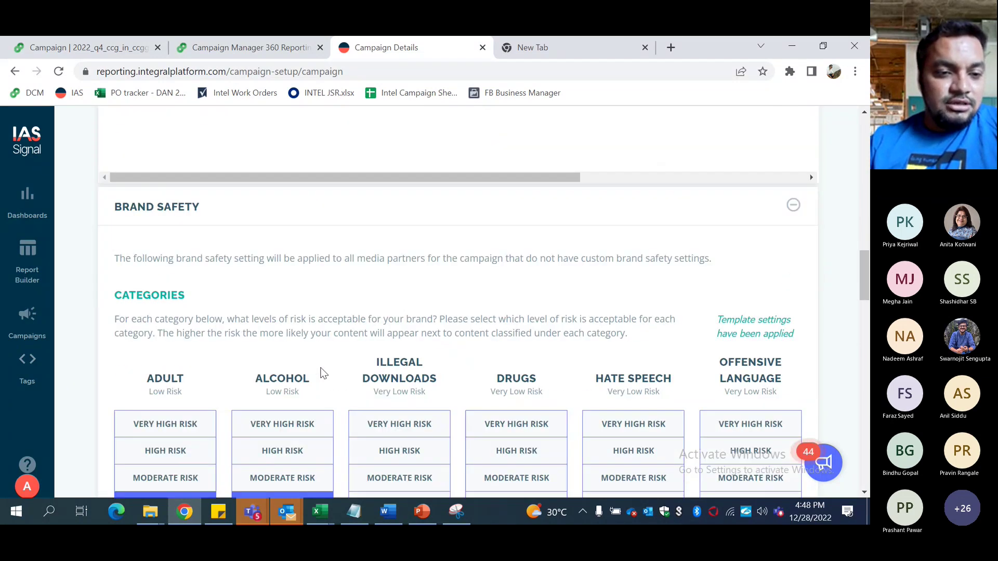
scroll(320, 374, "down", 3)
scroll(318, 374, "up", 2)
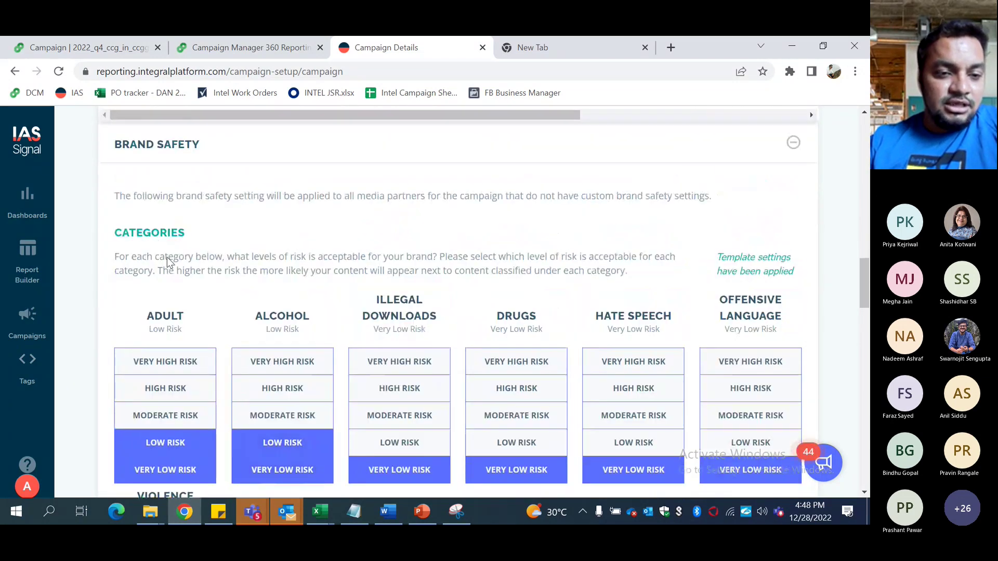
scroll(245, 406, "down", 4)
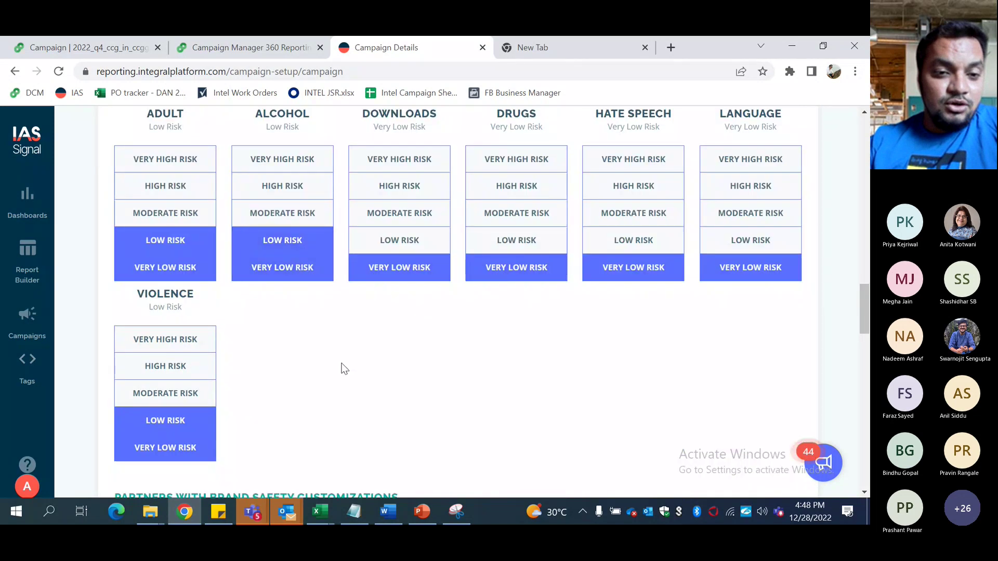
scroll(343, 368, "down", 6)
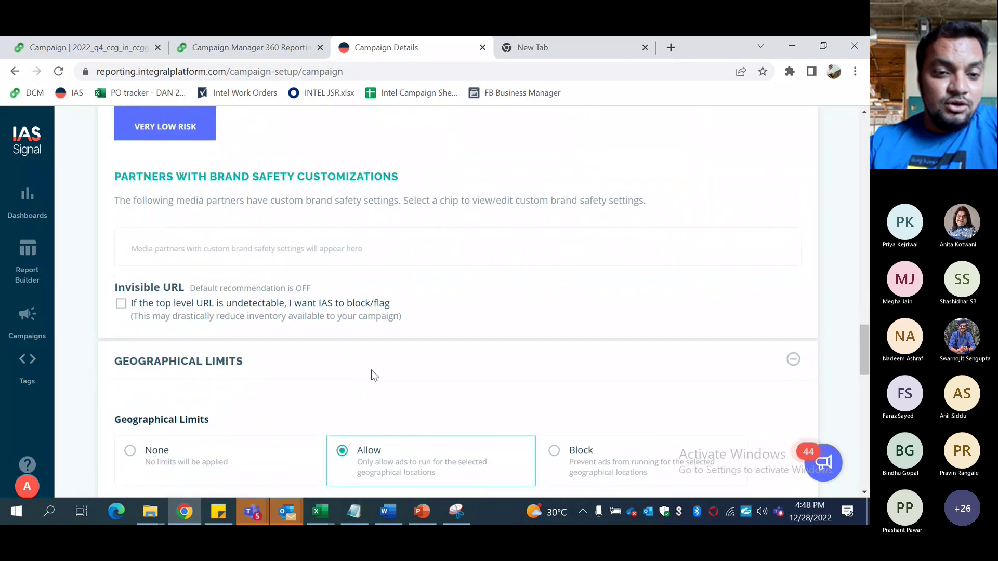
scroll(371, 370, "down", 4)
scroll(348, 349, "down", 3)
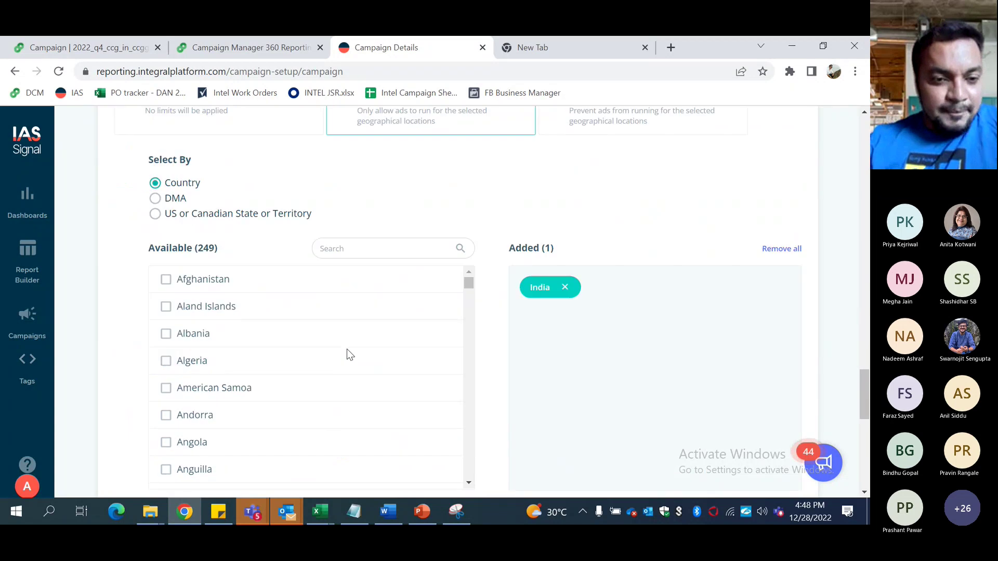
scroll(94, 276, "up", 2)
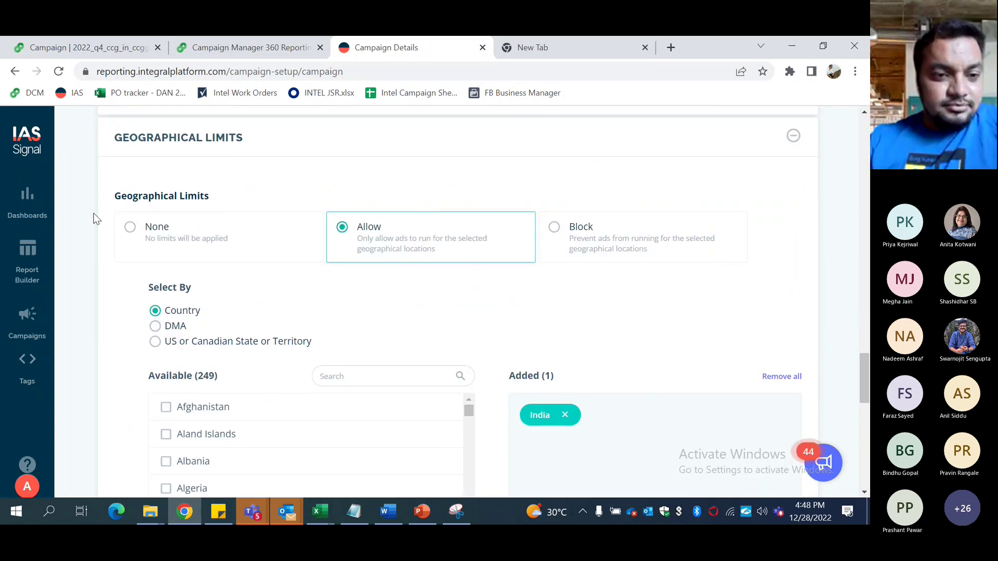
scroll(94, 218, "up", 1)
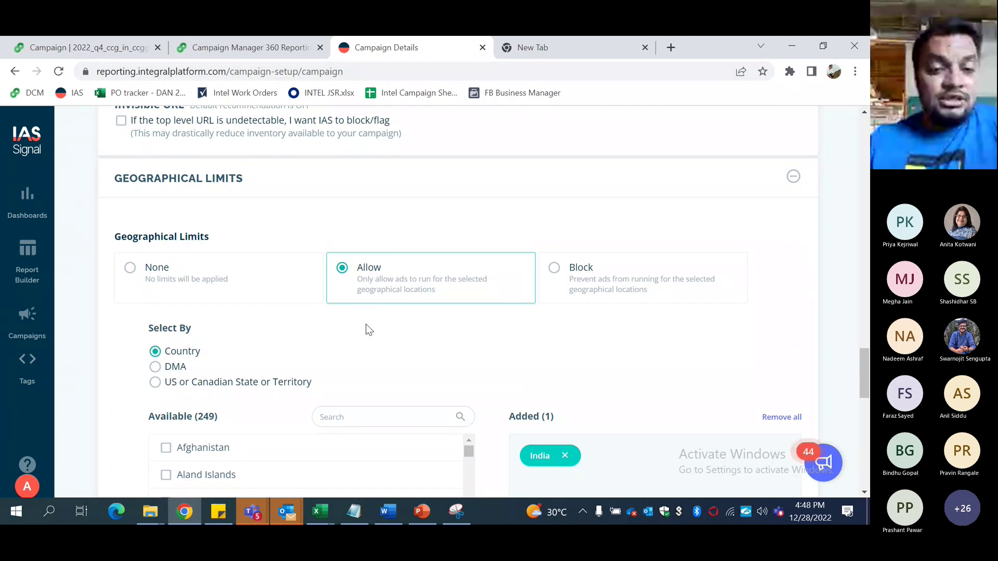
Examine the campaign form's geographical limits by country, including the available and added countries, and the language limits section.
scroll(366, 320, "down", 1)
scroll(368, 330, "down", 2)
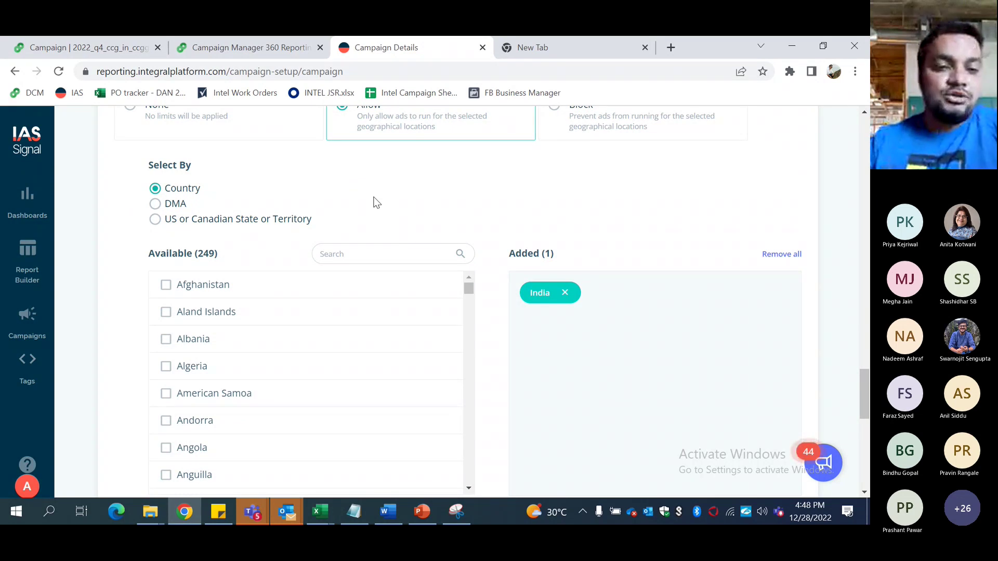
scroll(376, 203, "up", 1)
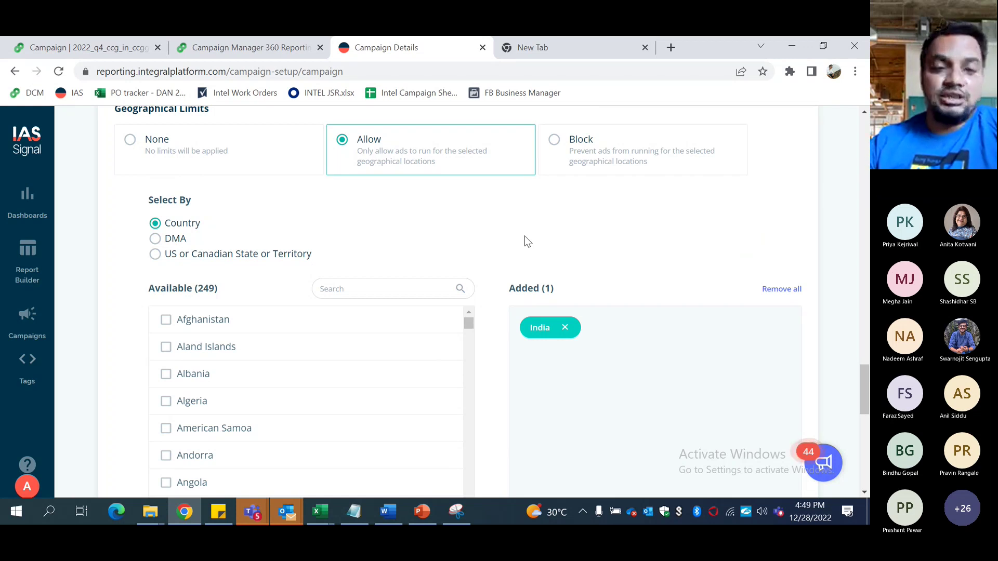
scroll(499, 248, "down", 1)
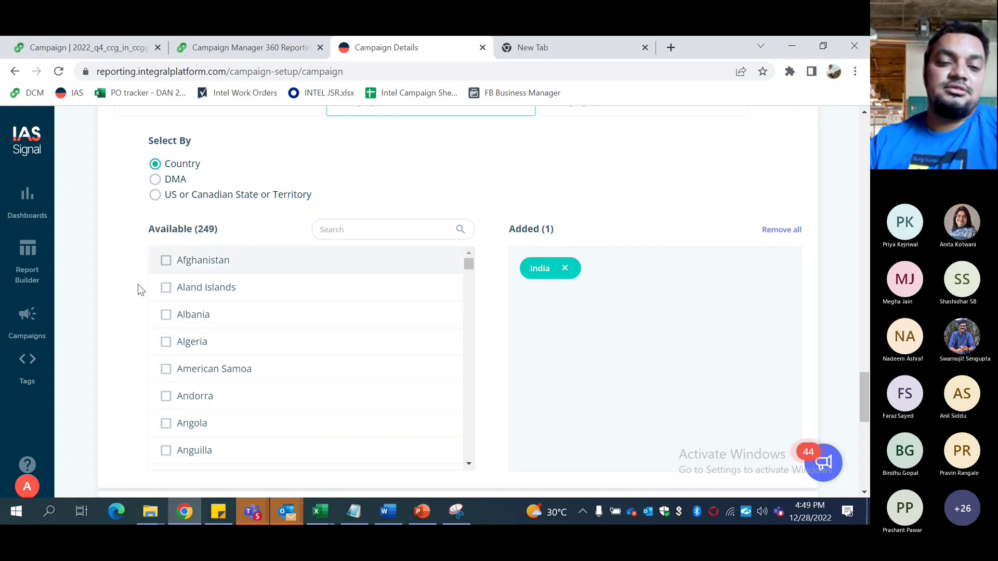
scroll(98, 314, "down", 5)
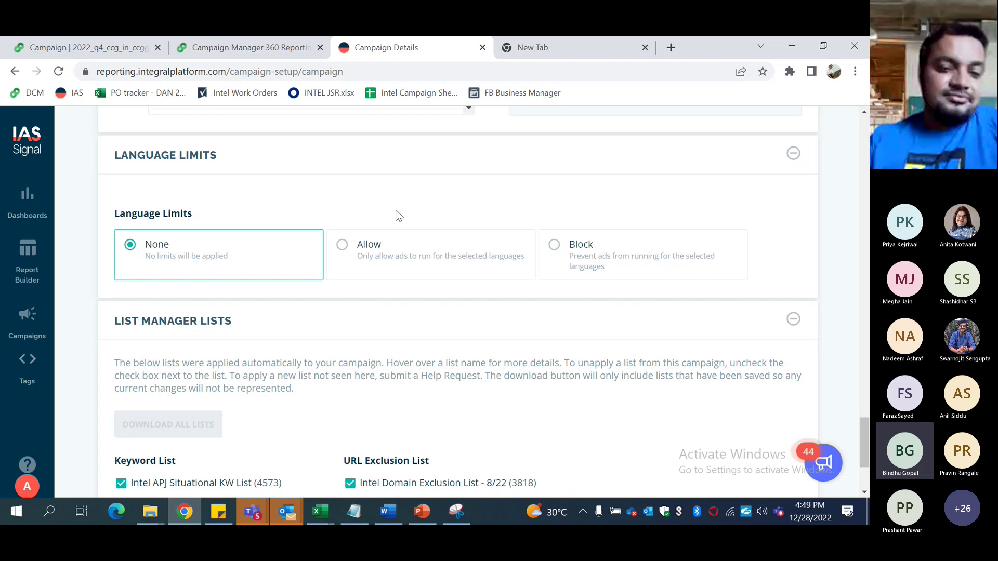
scroll(399, 215, "up", 1)
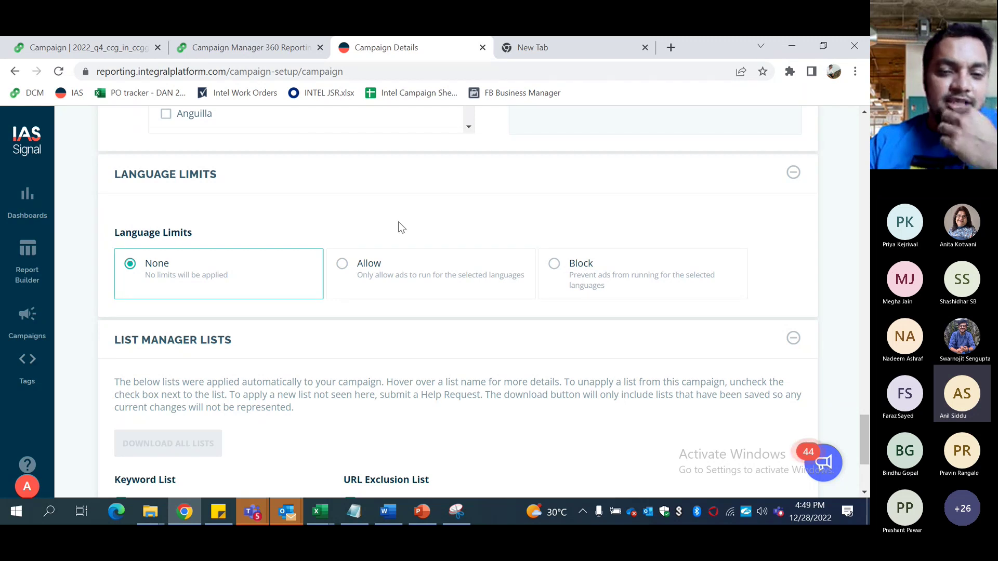
scroll(391, 186, "up", 2)
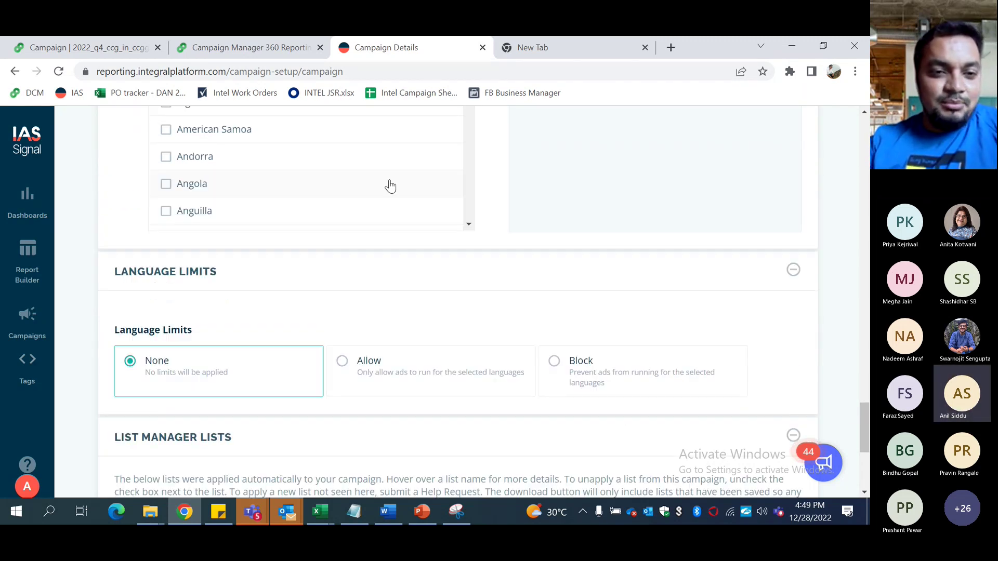
scroll(133, 210, "up", 2)
scroll(127, 201, "up", 2)
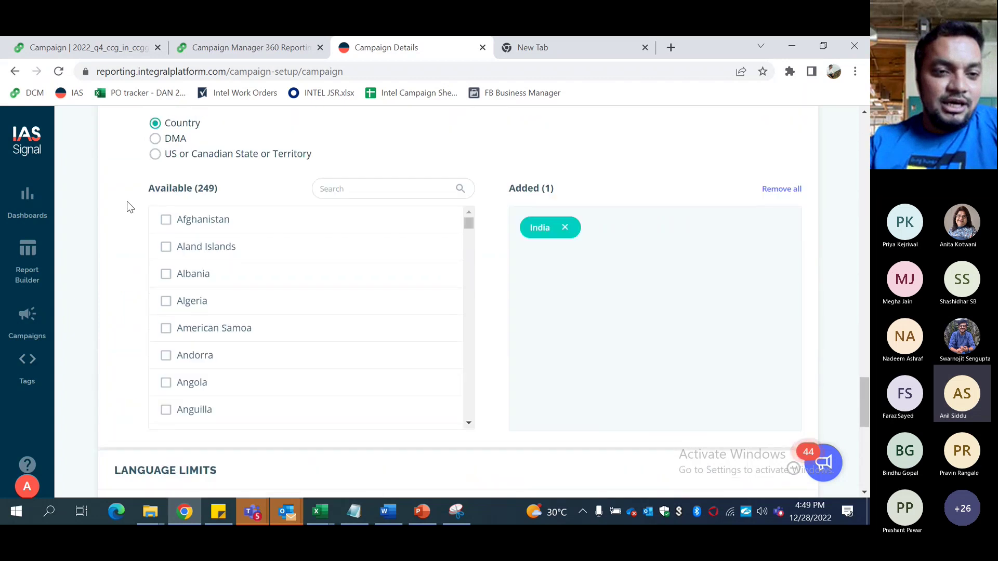
scroll(127, 201, "down", 3)
scroll(127, 201, "down", 3)
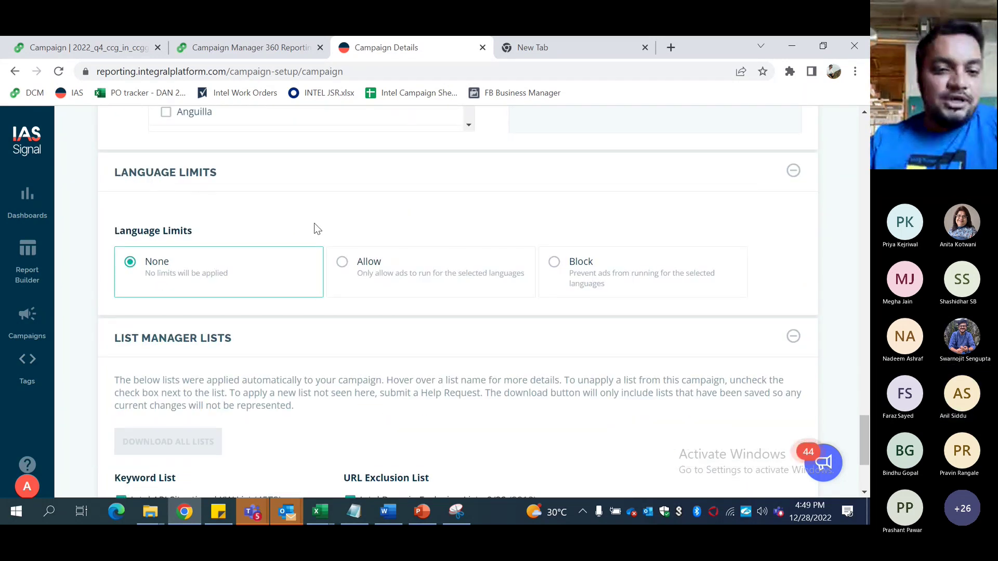
Examine the language limit options and the keyword and URL exclusion lists under List Manager Lists.
scroll(314, 223, "down", 1)
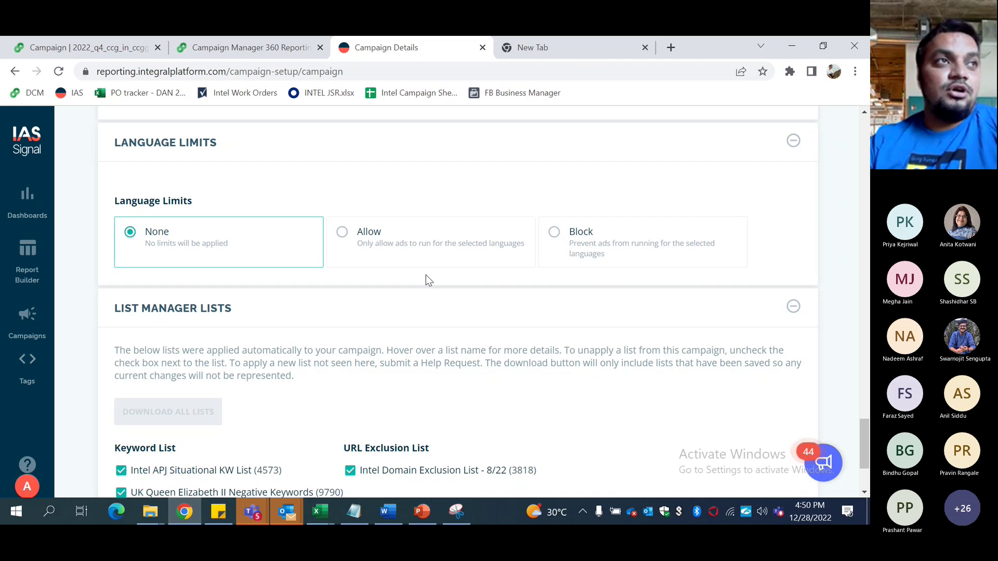
scroll(426, 275, "down", 1)
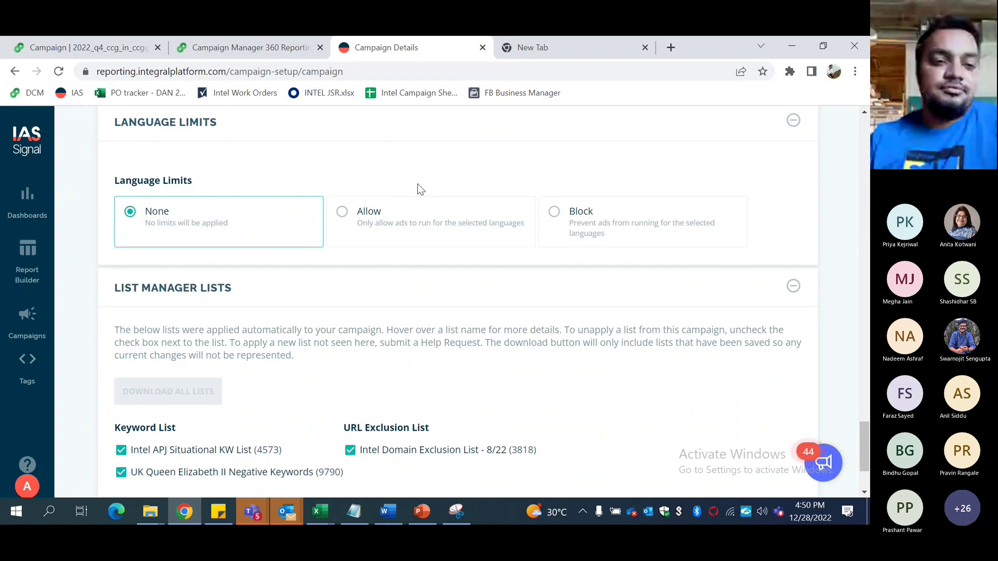
scroll(381, 343, "down", 2)
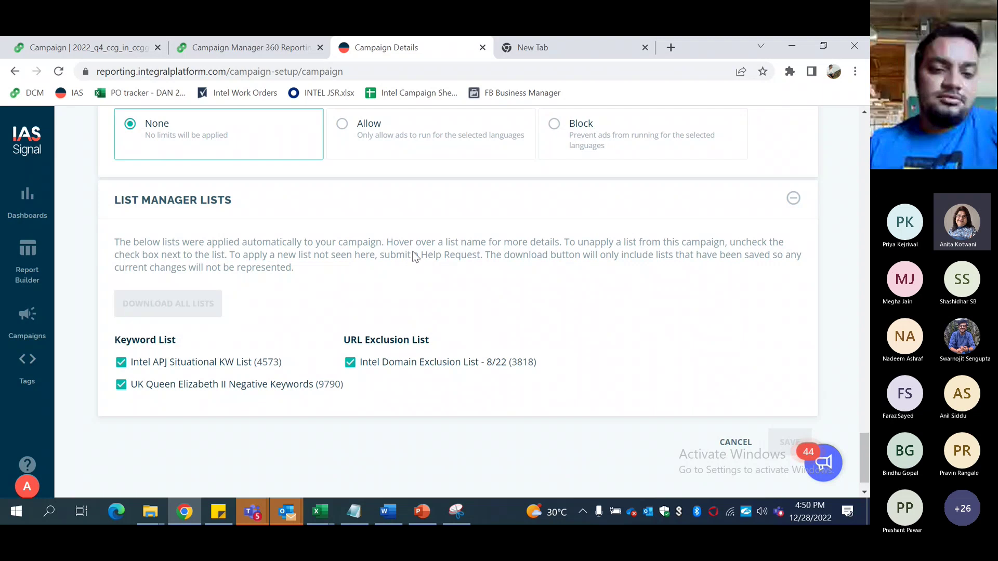
scroll(412, 235, "up", 1)
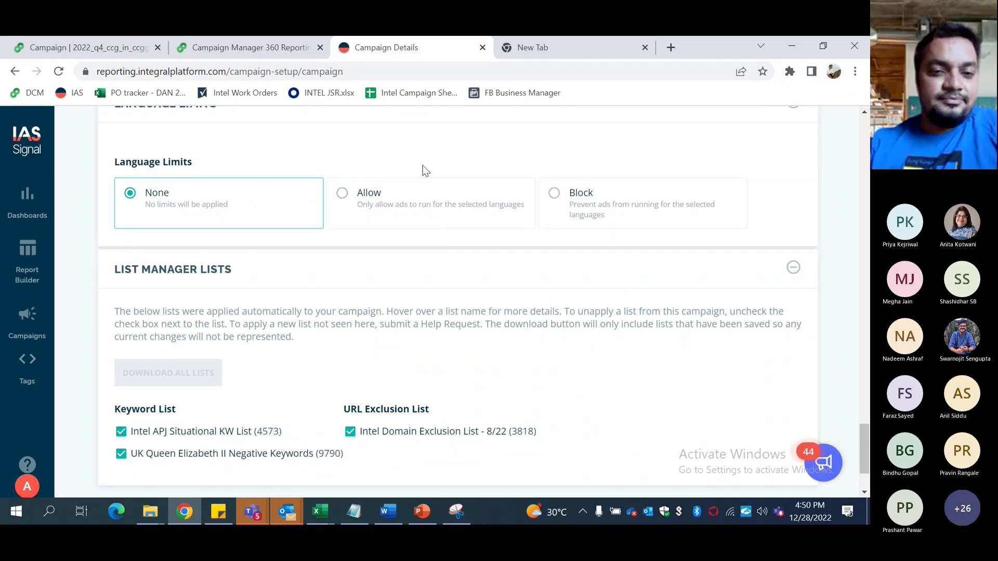
scroll(424, 171, "up", 1)
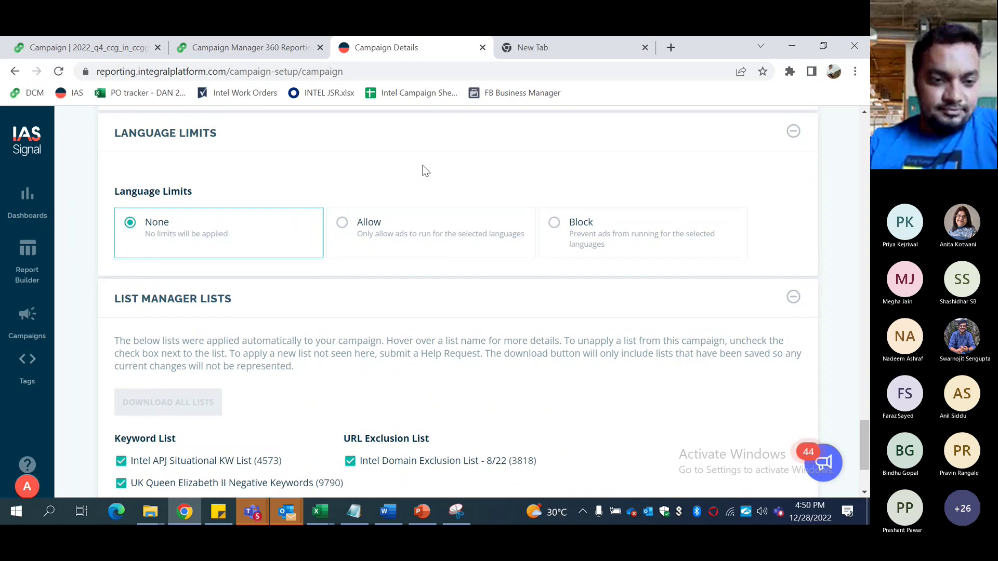
scroll(424, 170, "down", 1)
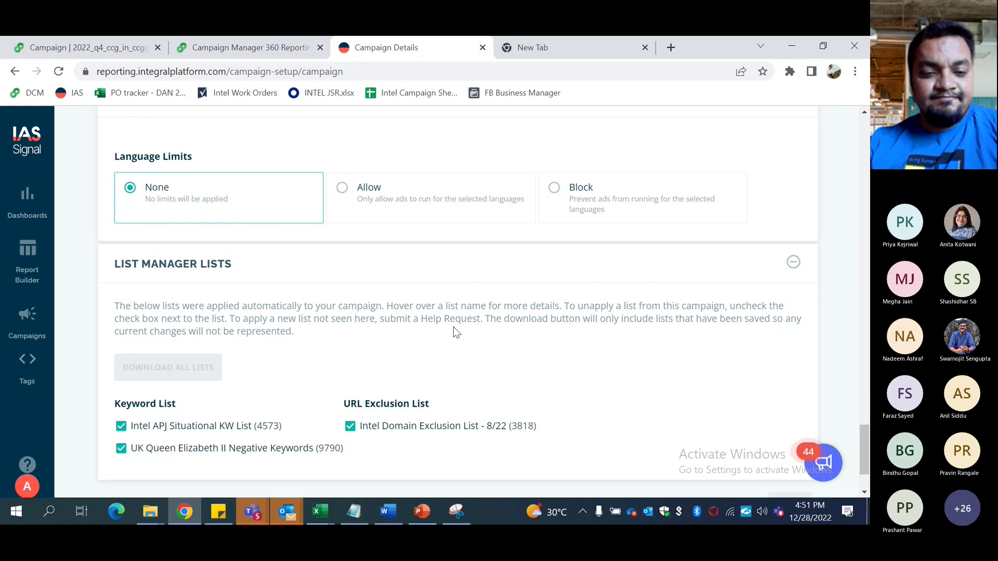
scroll(488, 373, "down", 1)
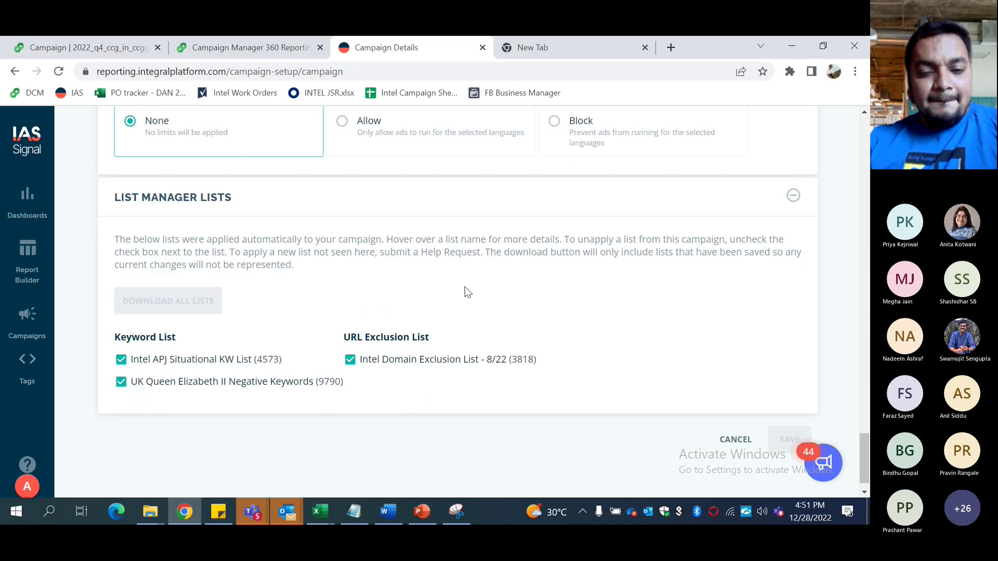
scroll(466, 292, "up", 1)
scroll(467, 292, "down", 1)
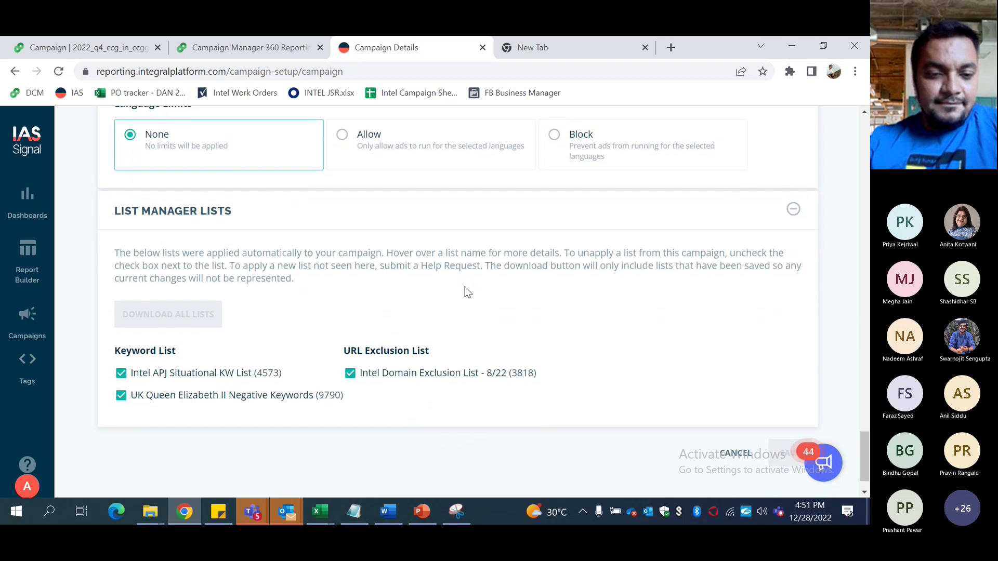
scroll(513, 276, "up", 2)
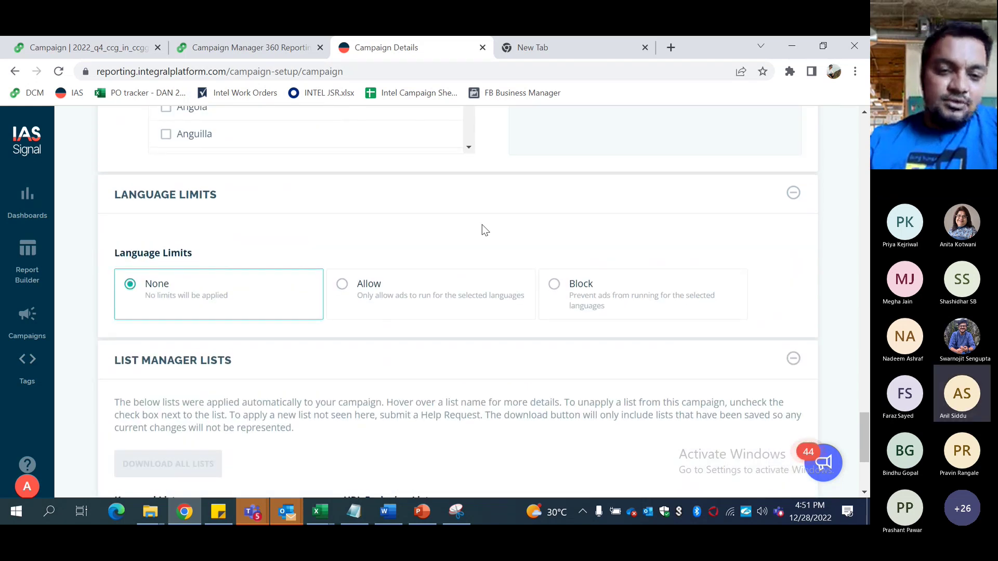
scroll(483, 227, "up", 1)
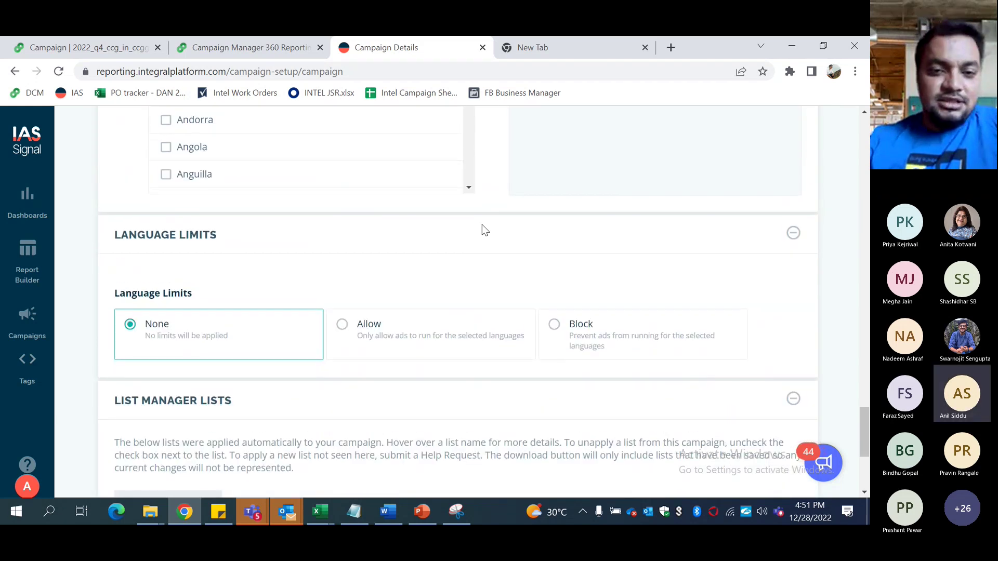
Switch to the IAS - Brand safe presentation in PowerPoint and show slide 14 on brand risk categories.
left_click(420, 512)
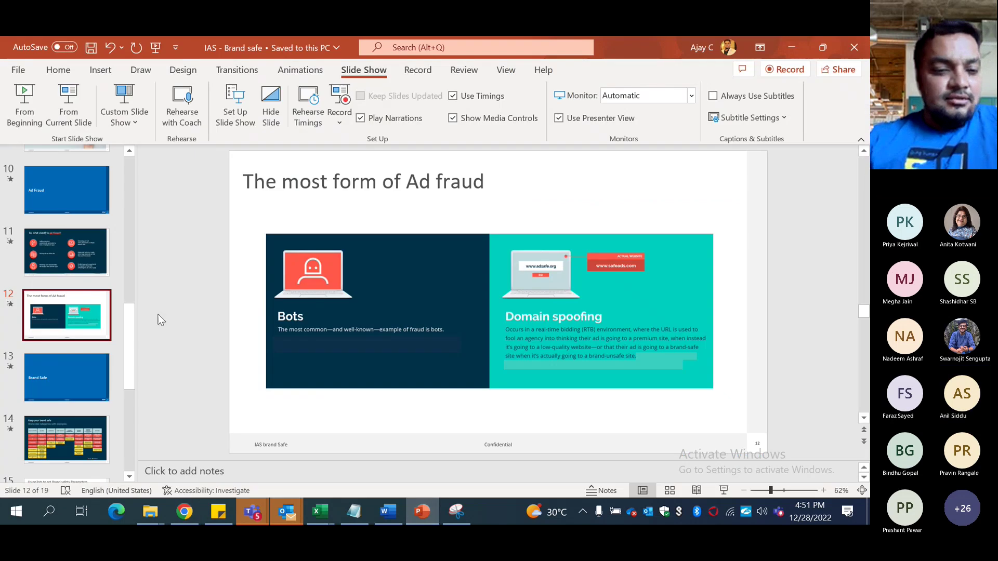
left_click(72, 369)
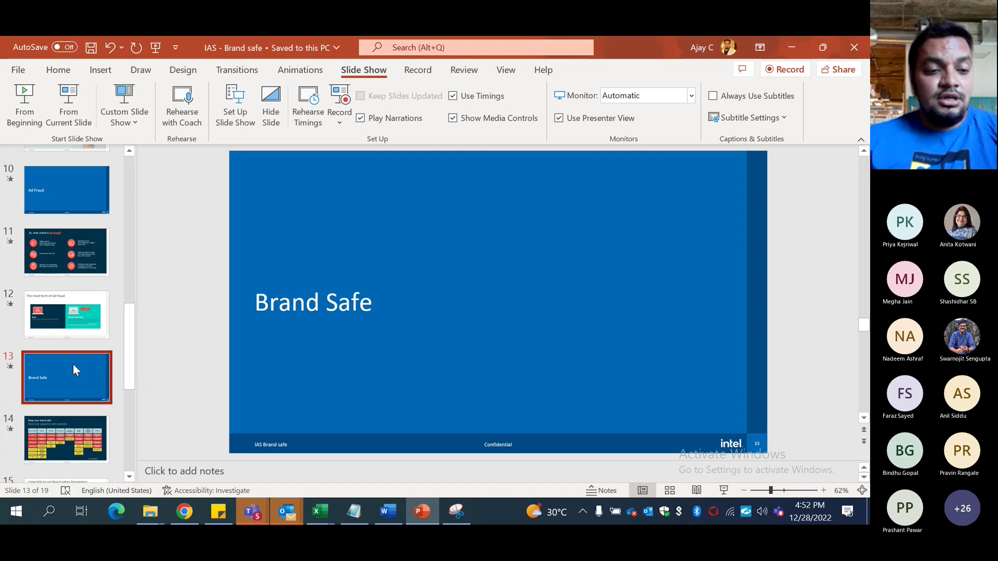
key("Down")
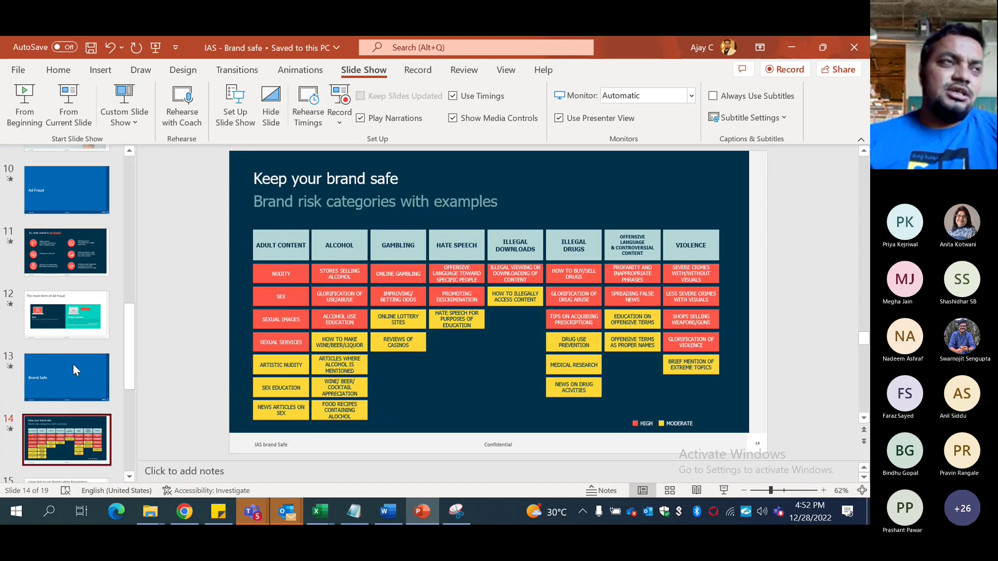
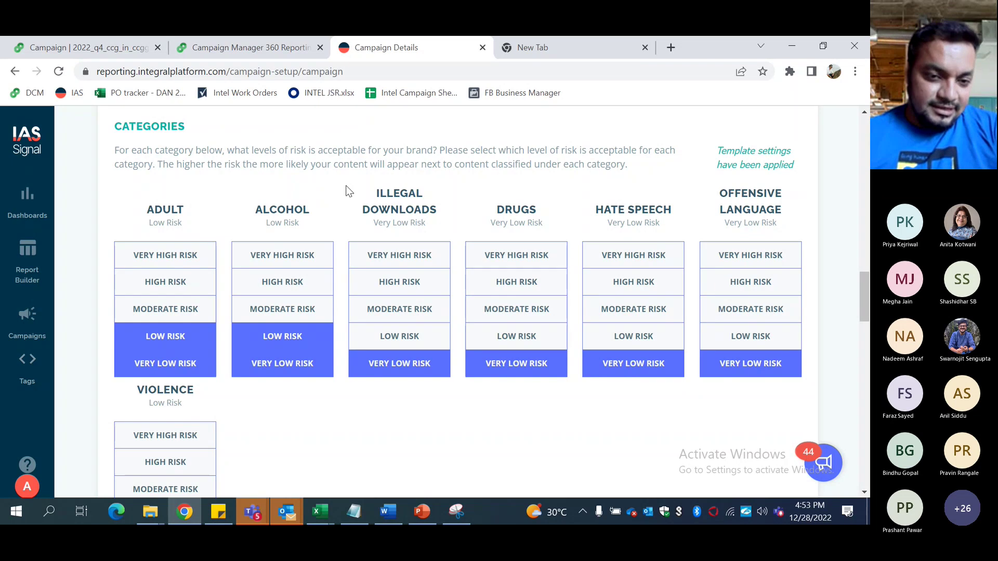
Compare the brand risk categories slide in PowerPoint with the risk levels per category in Chrome's campaign form.
key("alt+Tab")
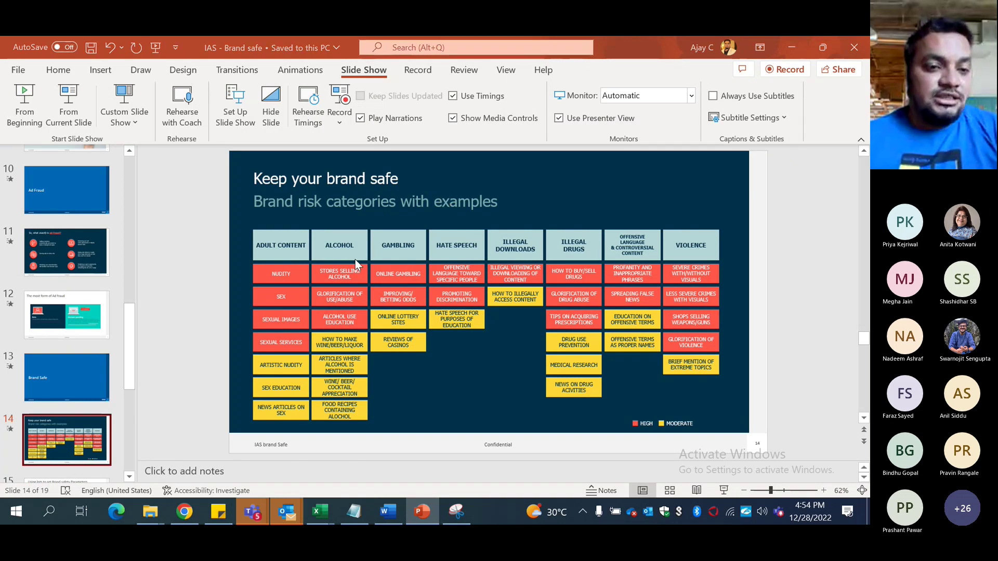
key("alt+Tab")
left_click(290, 310)
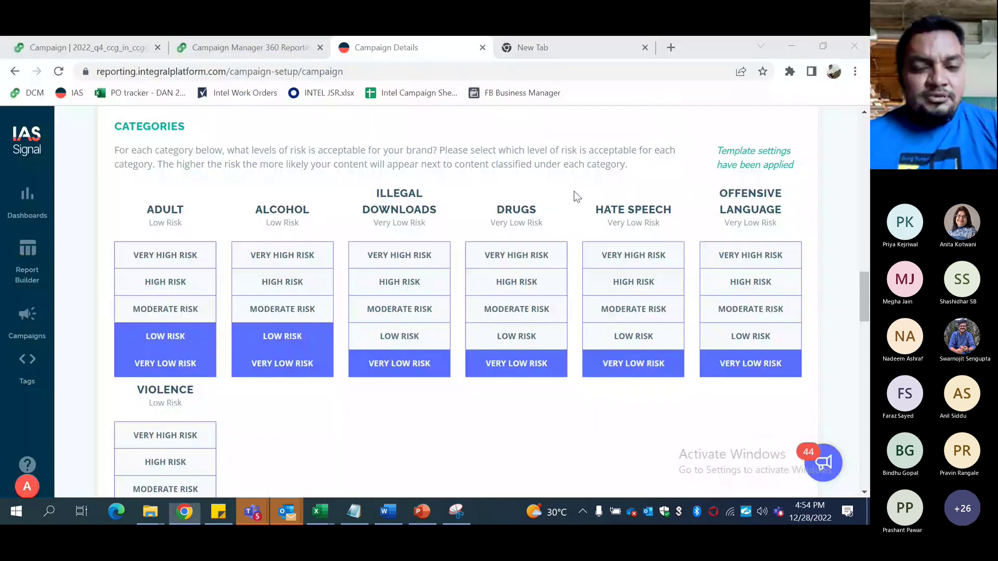
scroll(463, 426, "up", 1)
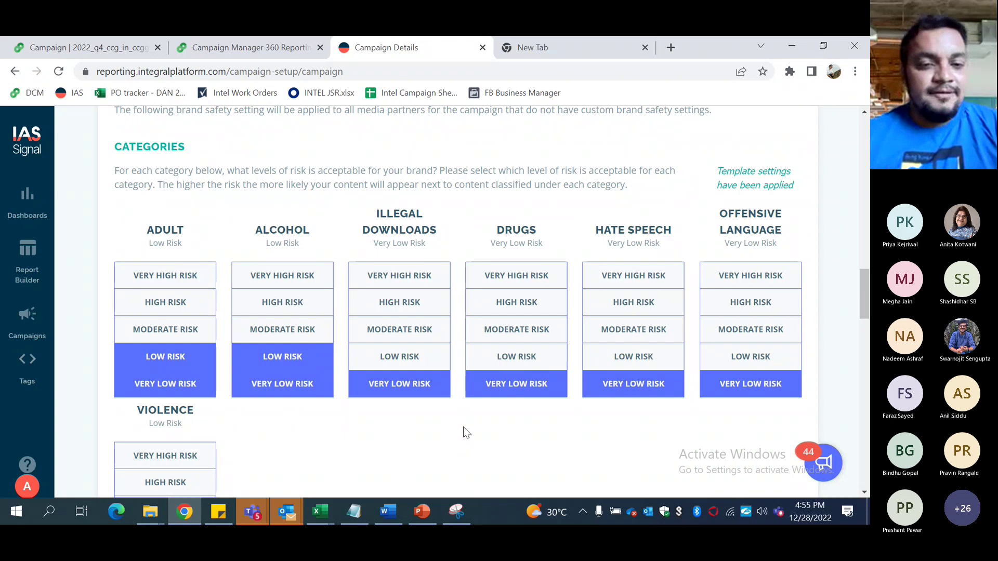
scroll(465, 432, "down", 2)
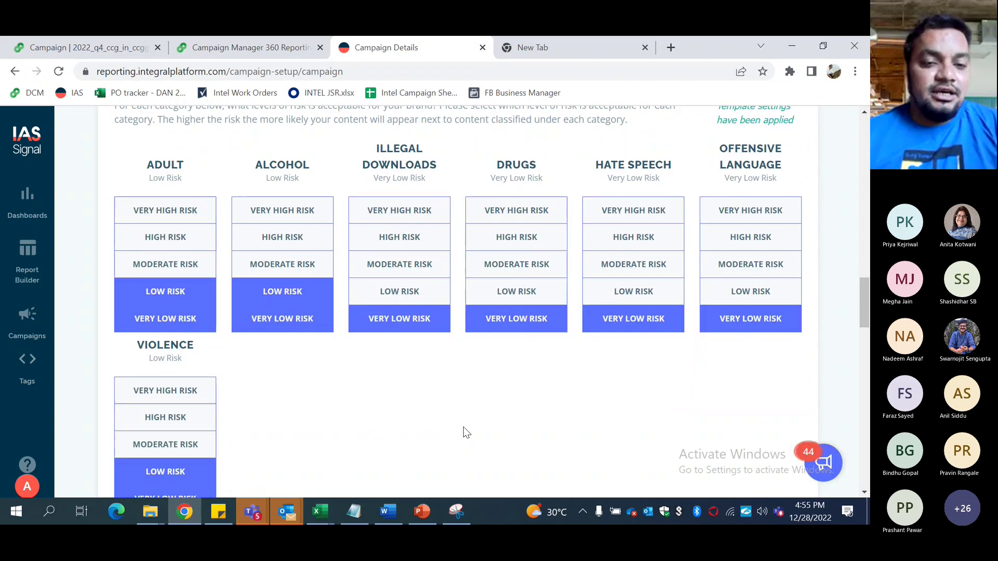
scroll(464, 432, "down", 1)
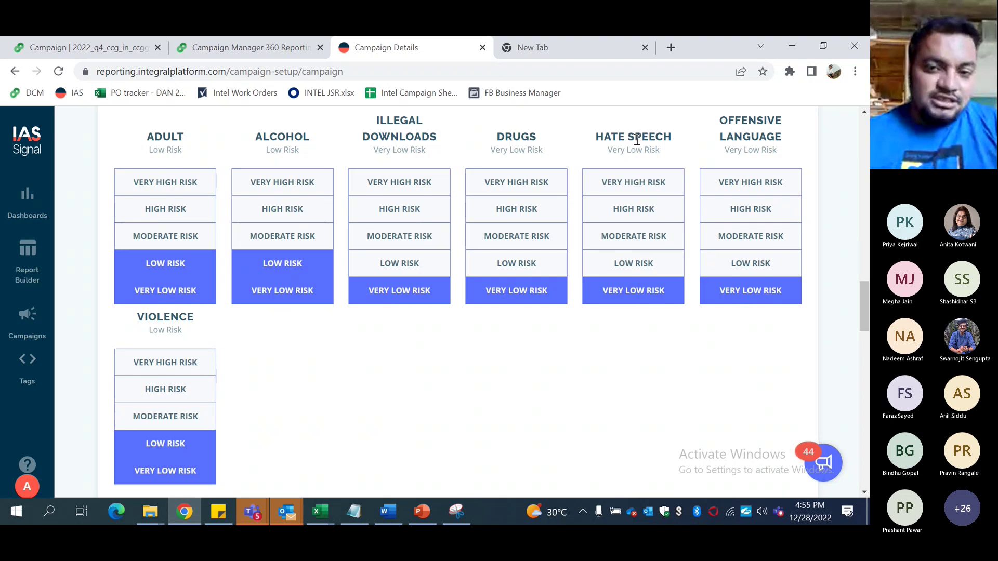
Point out the Hate Speech category by selecting its heading text, check the PowerPoint risk examples, and return to Chrome.
double_click(603, 137)
double_click(642, 137)
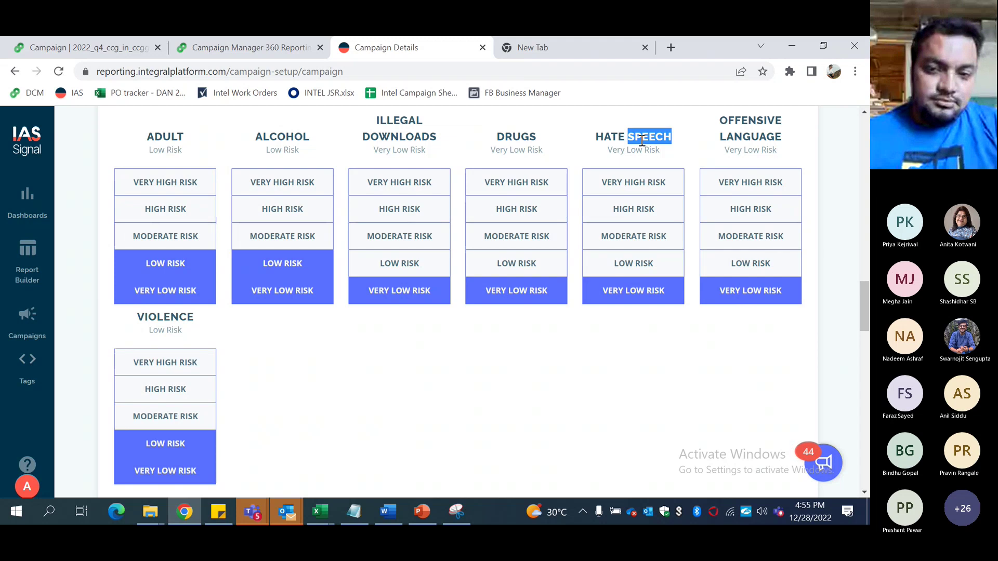
left_click(559, 408)
key("alt+Tab")
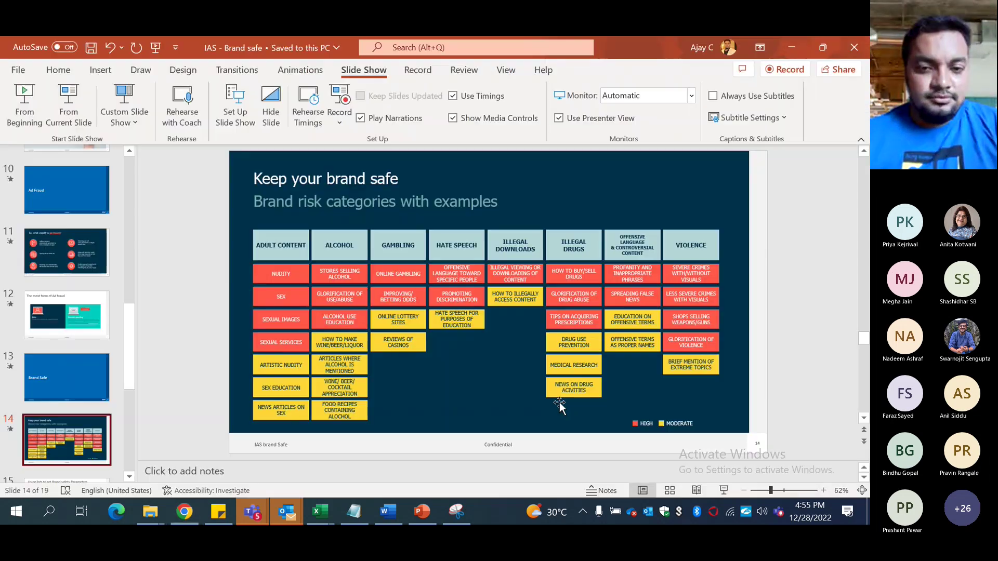
key("alt+Tab")
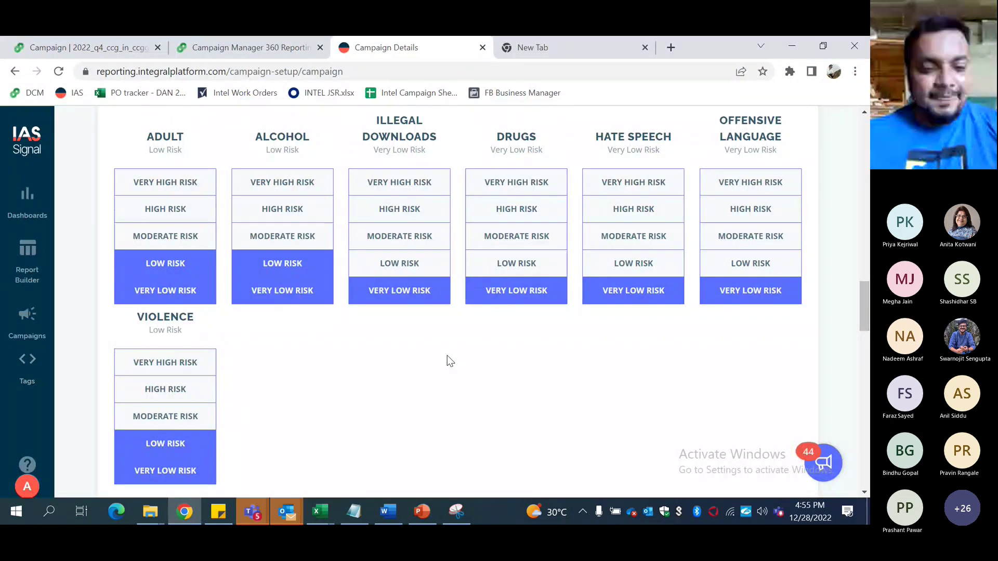
Switch to PowerPoint and show slide 15 on using lists to set brand safety parameters.
left_click(421, 511)
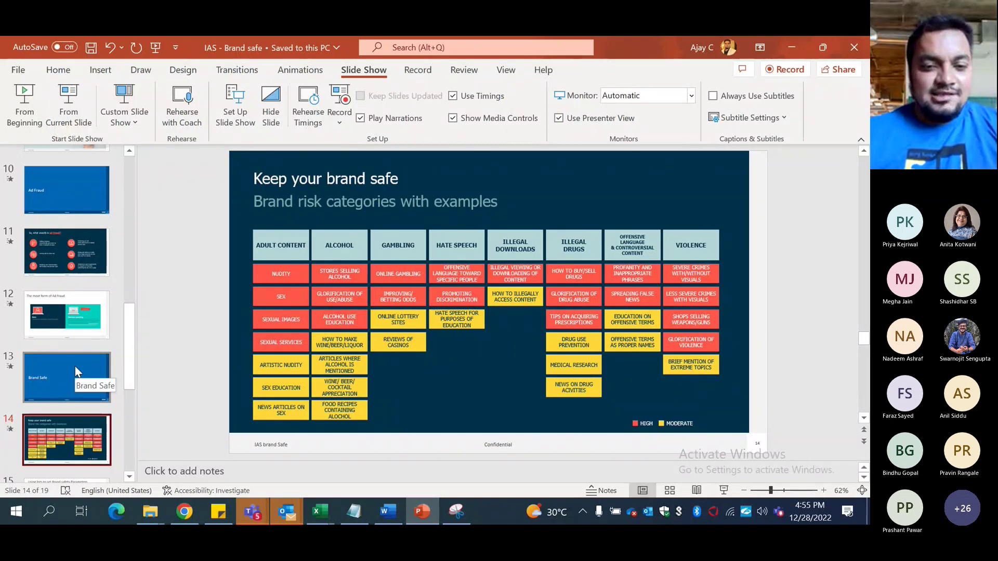
key("Down")
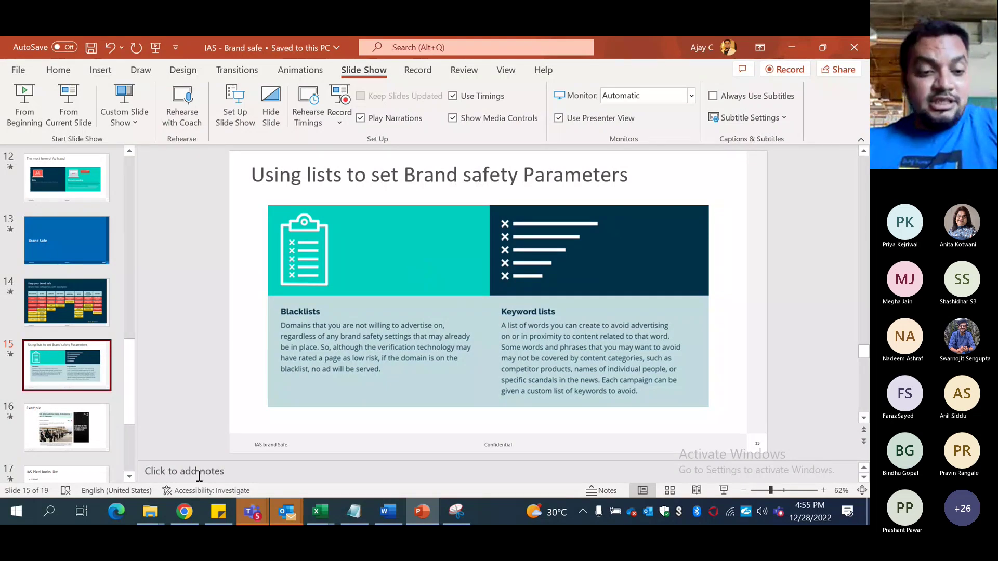
Switch to the campaign form in Chrome and show the keyword and URL exclusion lists under List Manager Lists.
mouse_move(180, 516)
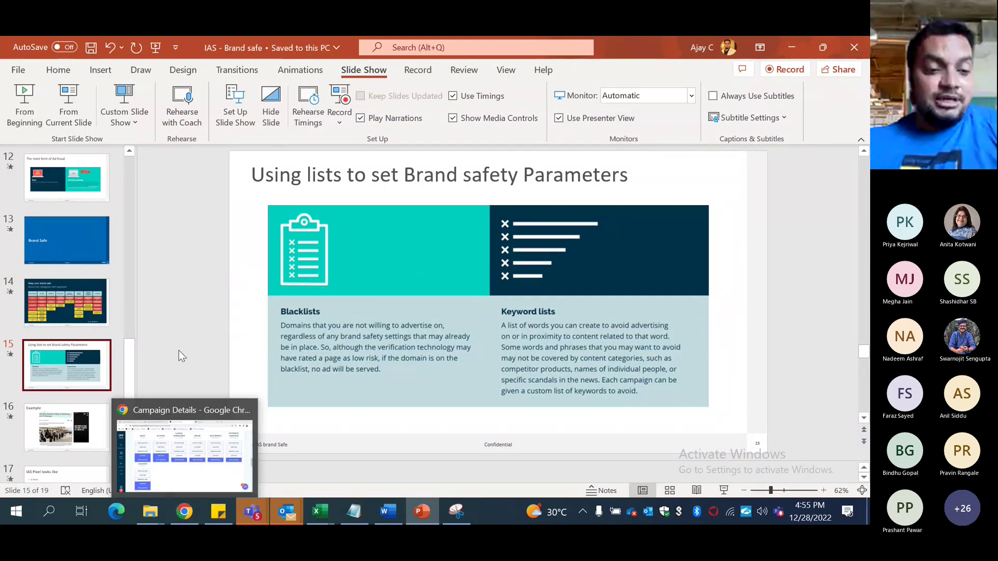
left_click(180, 467)
scroll(278, 364, "down", 10)
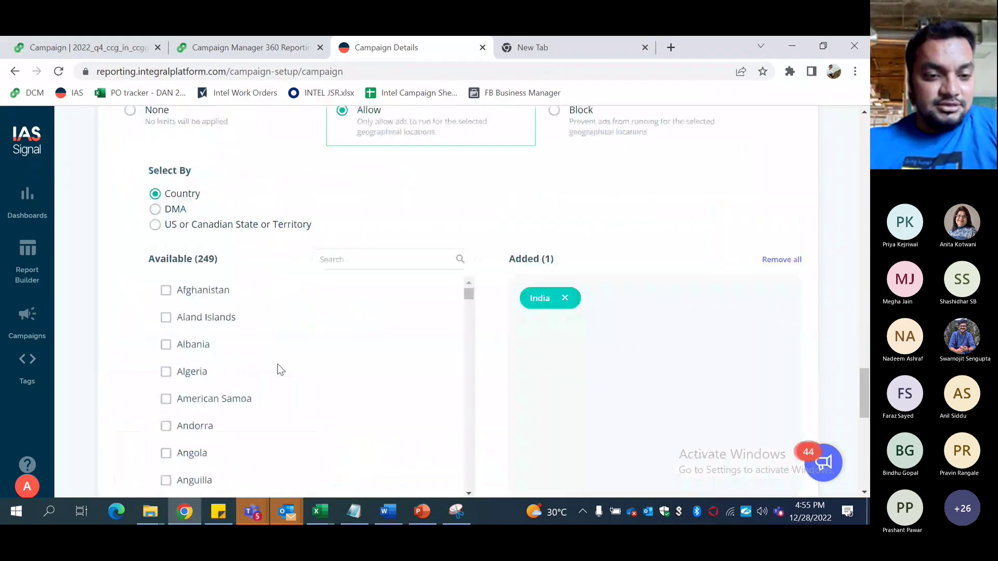
scroll(276, 368, "down", 4)
scroll(57, 391, "down", 5)
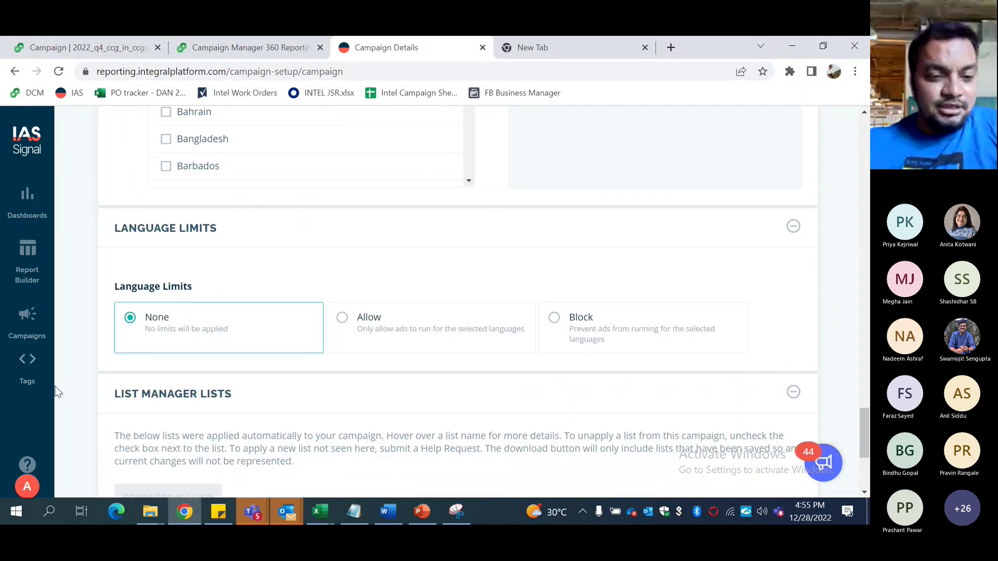
scroll(115, 411, "down", 5)
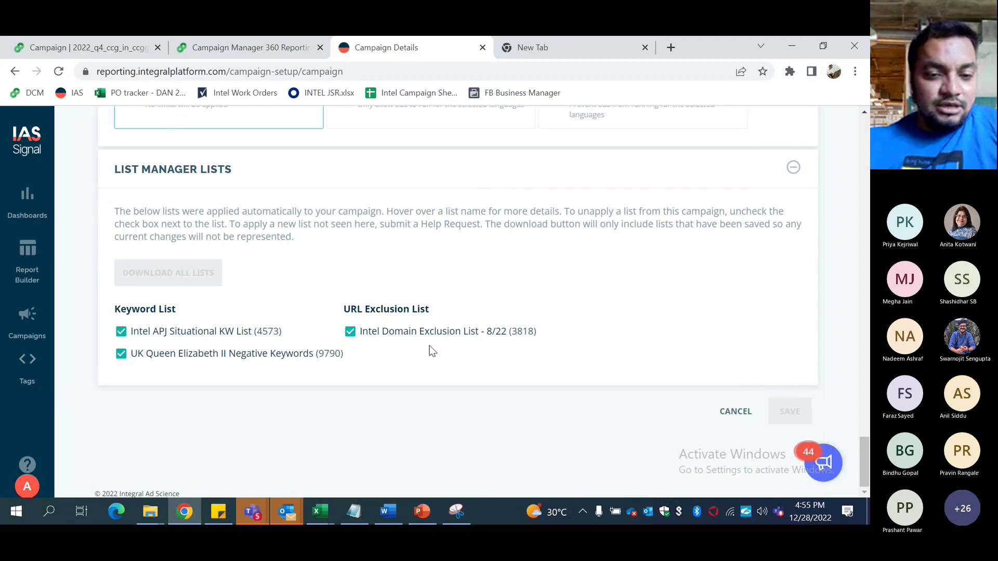
mouse_move(433, 331)
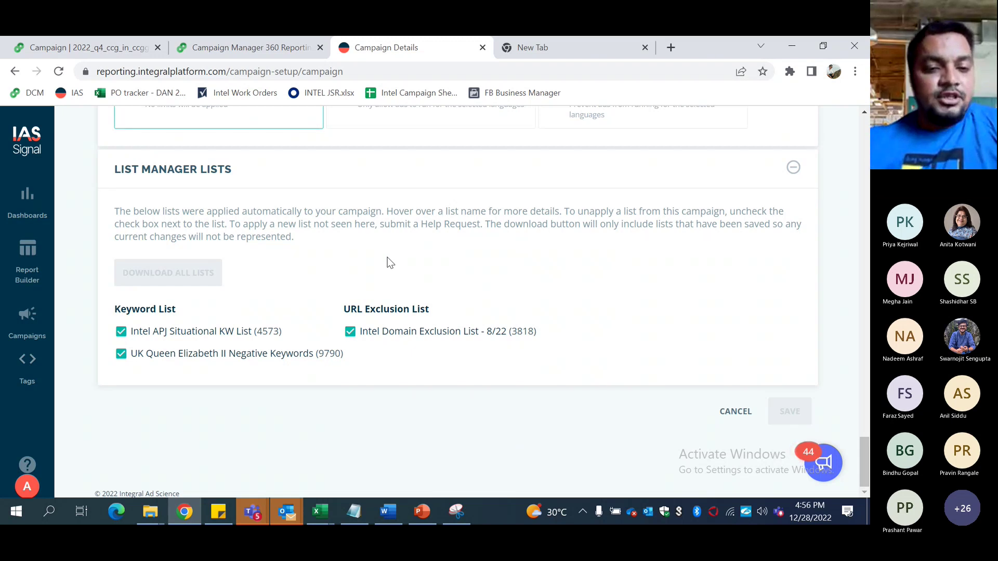
Compare the PowerPoint slide on brand safety lists with Chrome's List Manager Lists, and show the Example on slide 16 in PowerPoint.
key("alt+Tab")
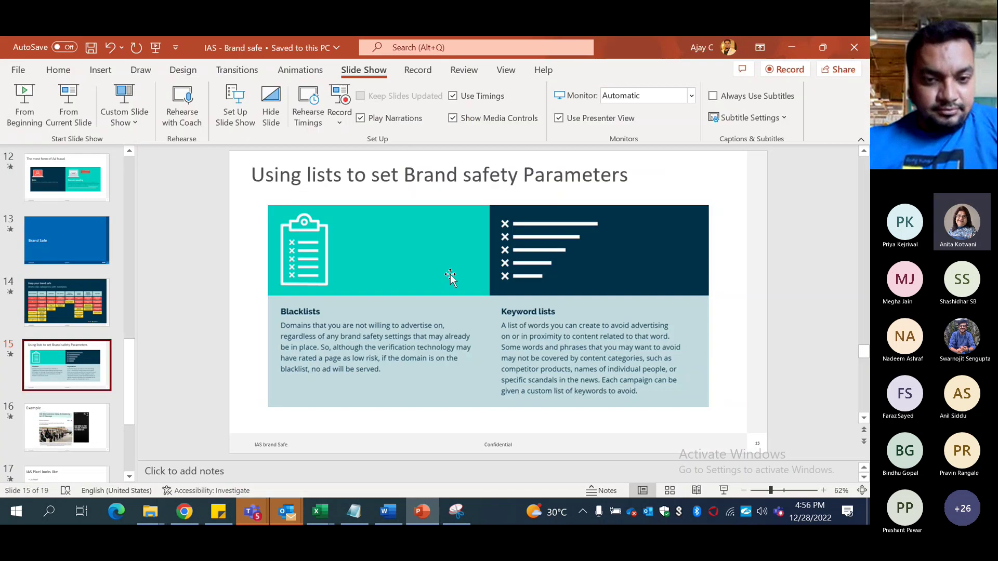
key("alt+Tab")
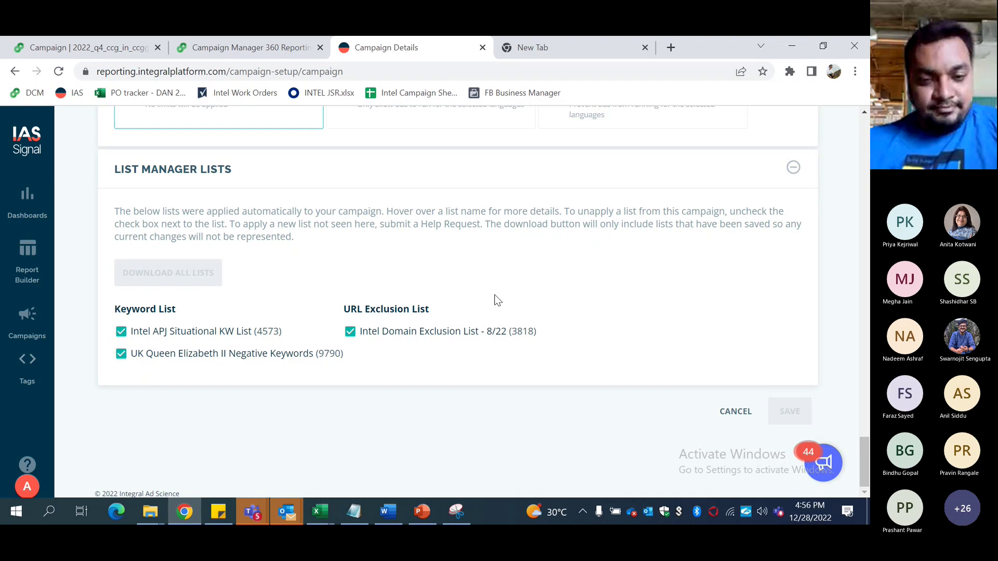
key("alt+Tab")
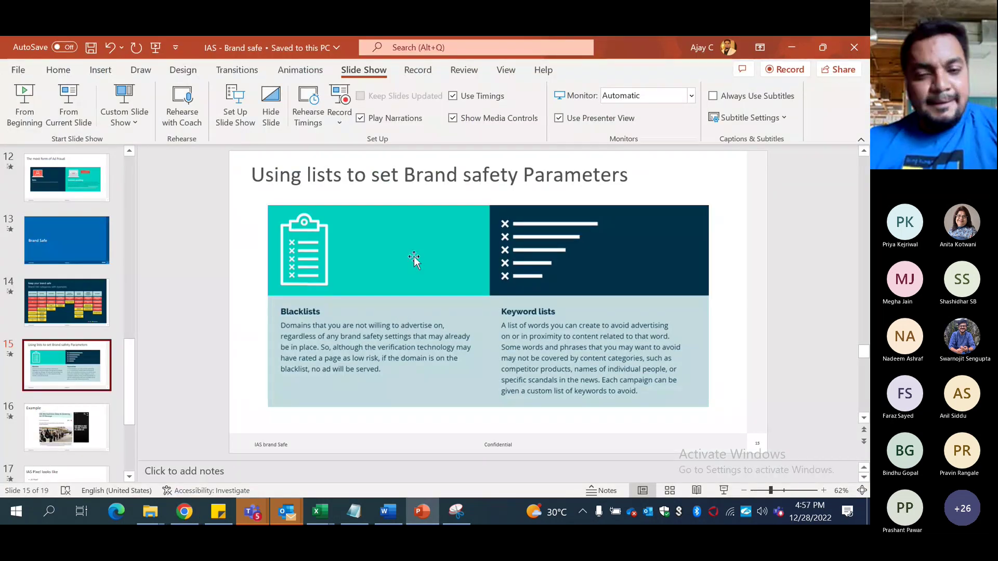
scroll(411, 262, "down", 1)
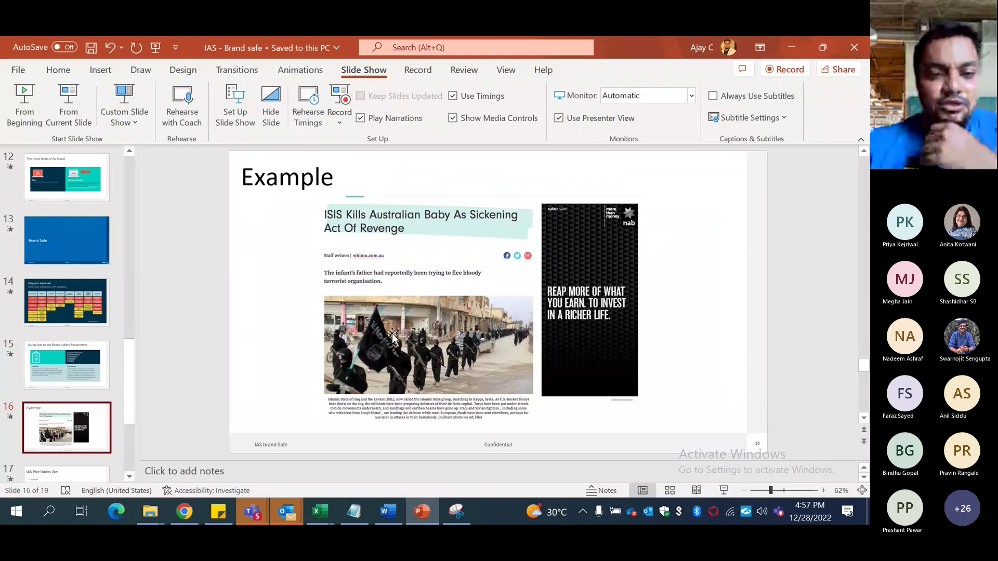